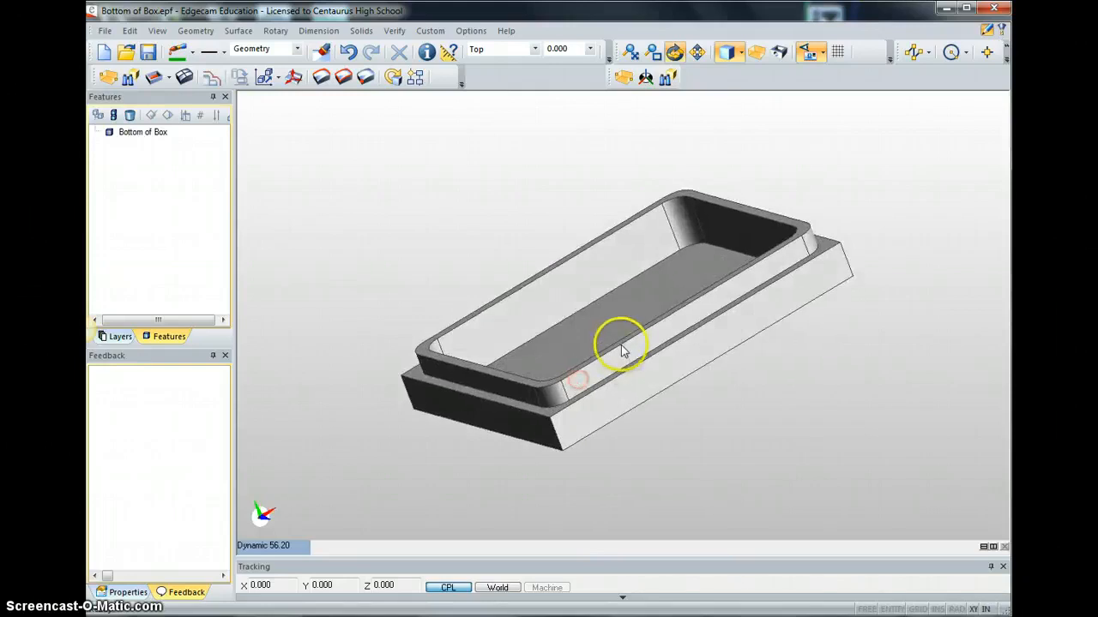
# Step: Add a stock box enclosing the Bottom of Box part
pyautogui.moveTo(620, 348); pyautogui.dragTo(725, 366)
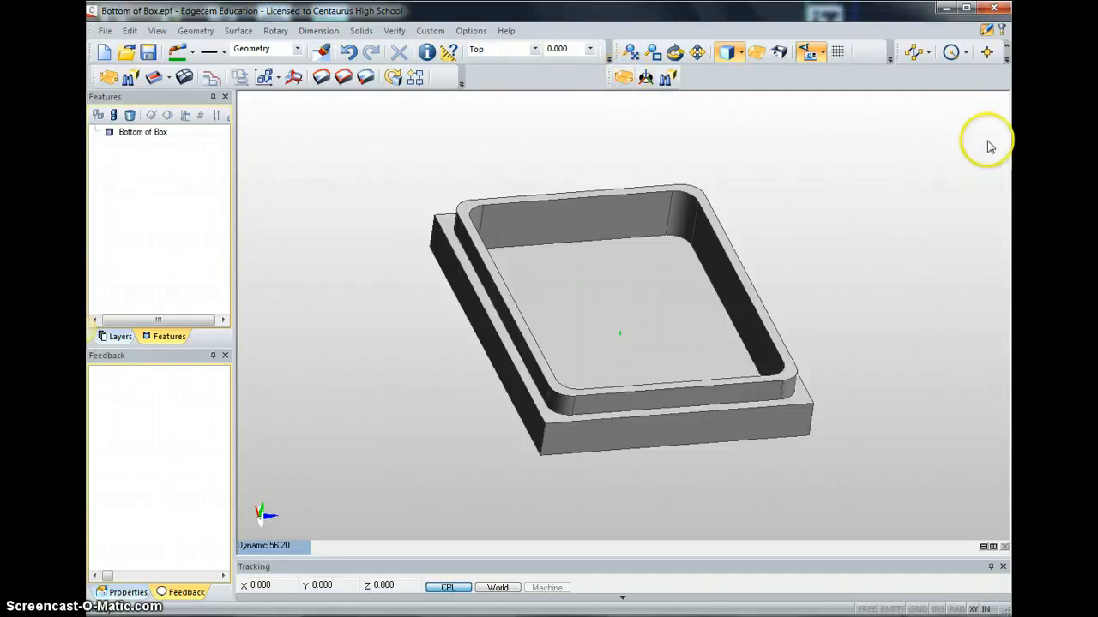
pyautogui.click(624, 76)
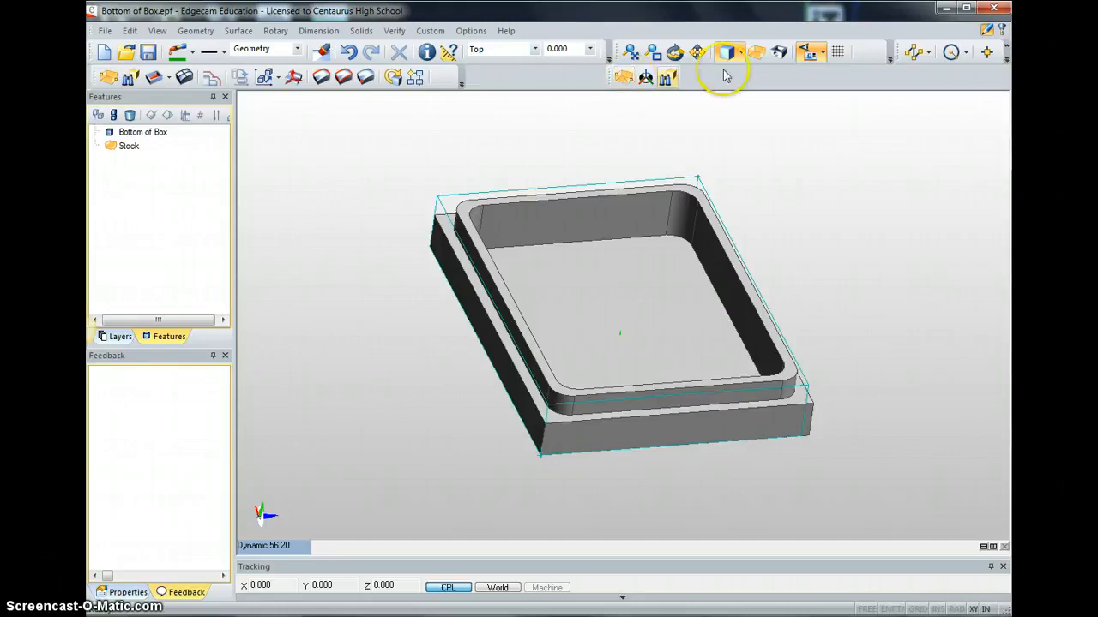
# Step: Create a second automatic box-shaped stock around the part and delete the duplicate from the features
pyautogui.click(107, 77)
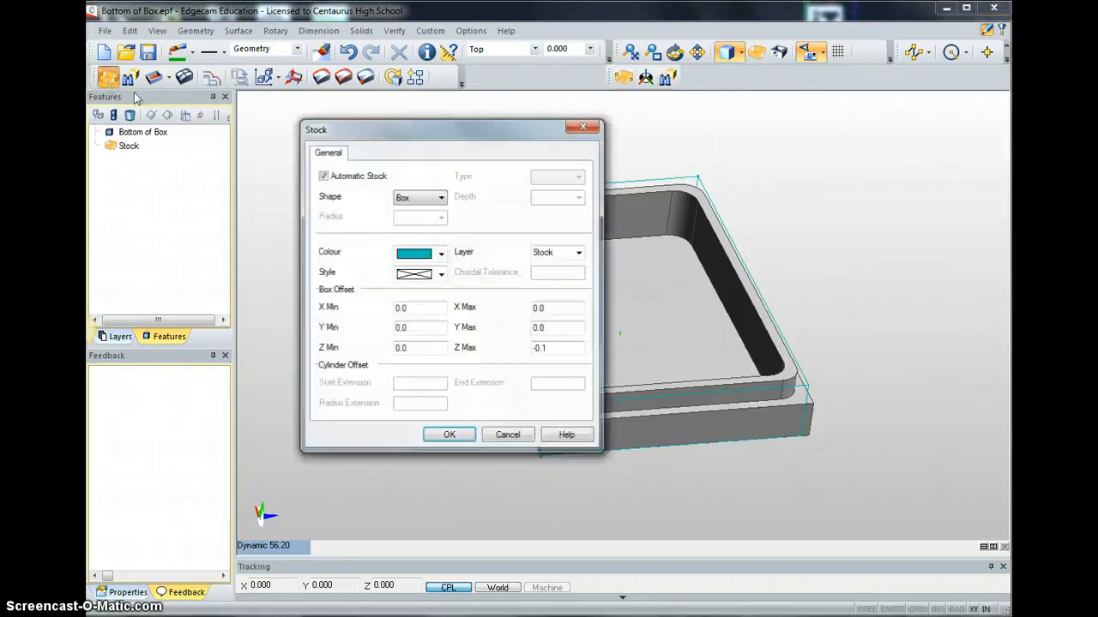
pyautogui.click(323, 176)
pyautogui.click(324, 176)
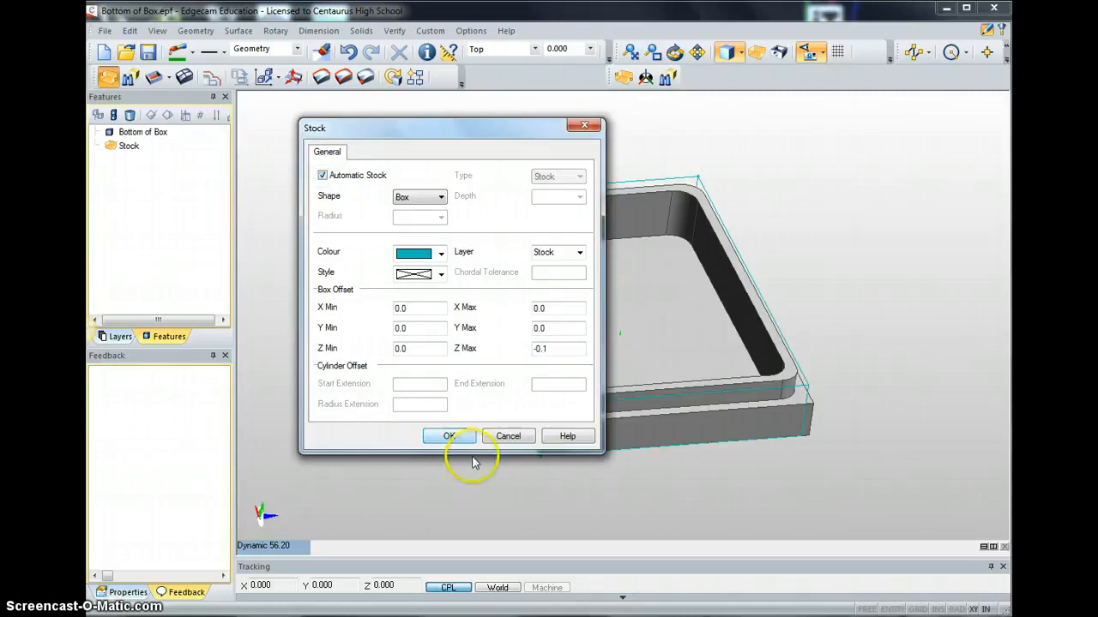
pyautogui.click(448, 436)
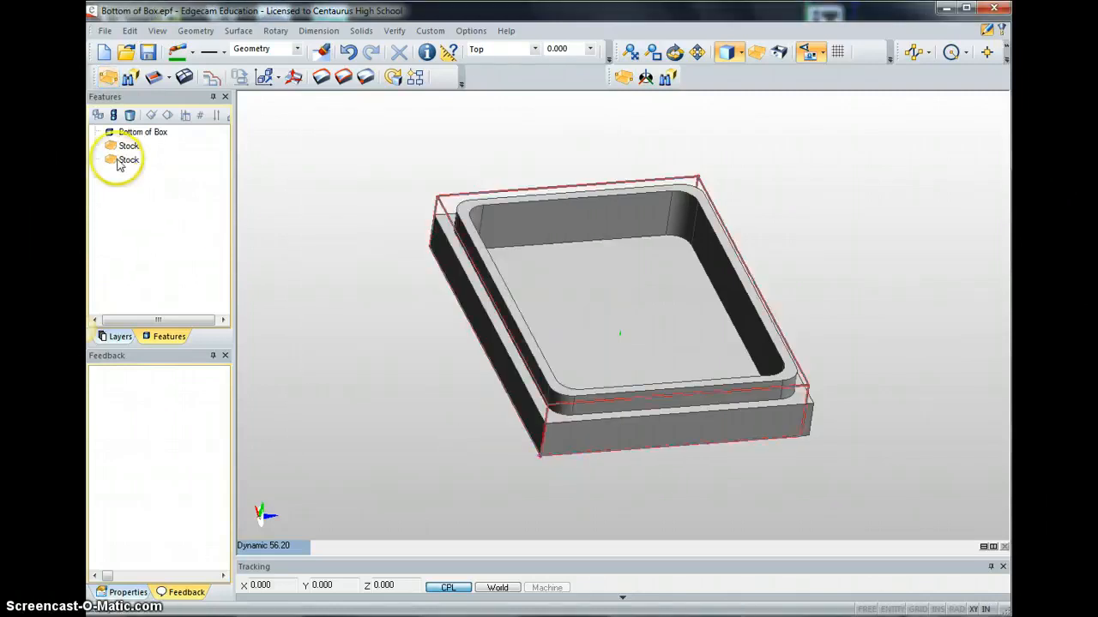
pyautogui.click(117, 162)
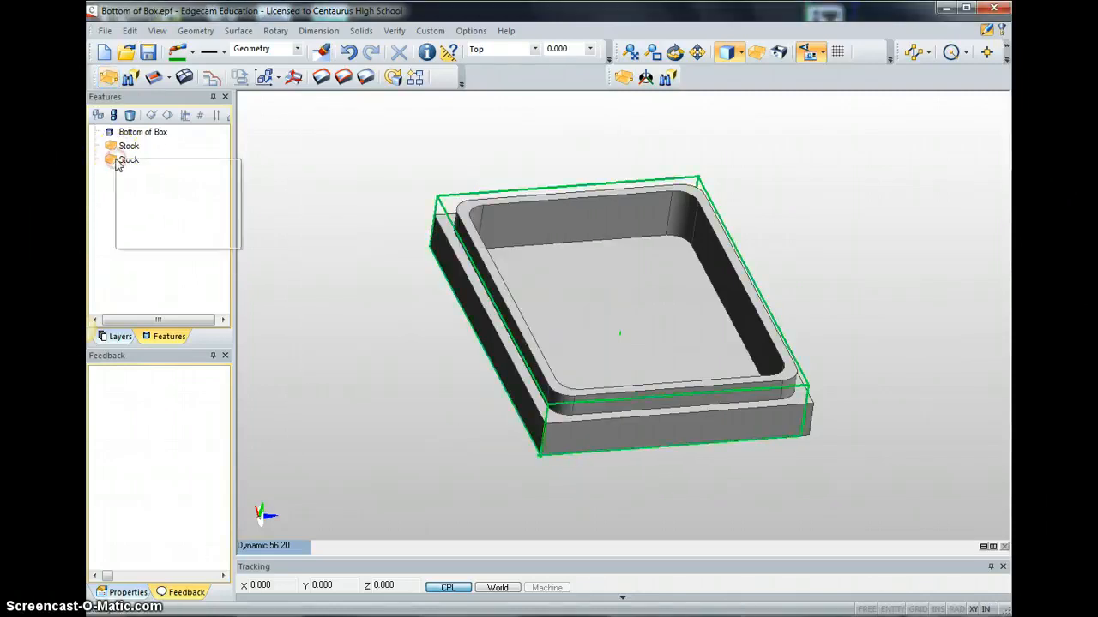
pyautogui.click(144, 183)
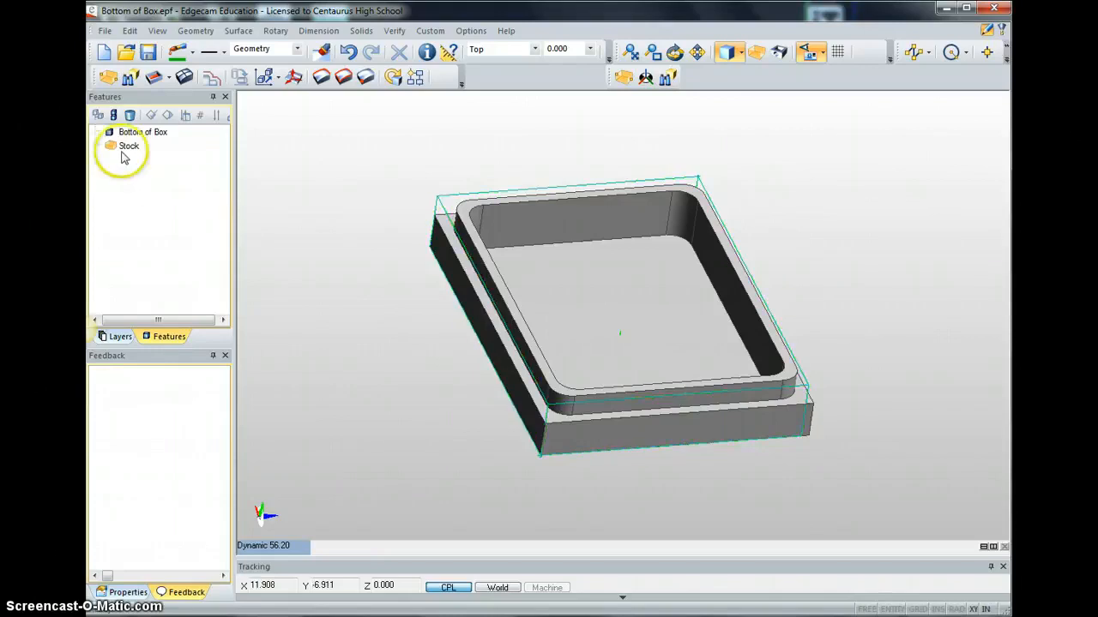
pyautogui.click(126, 151)
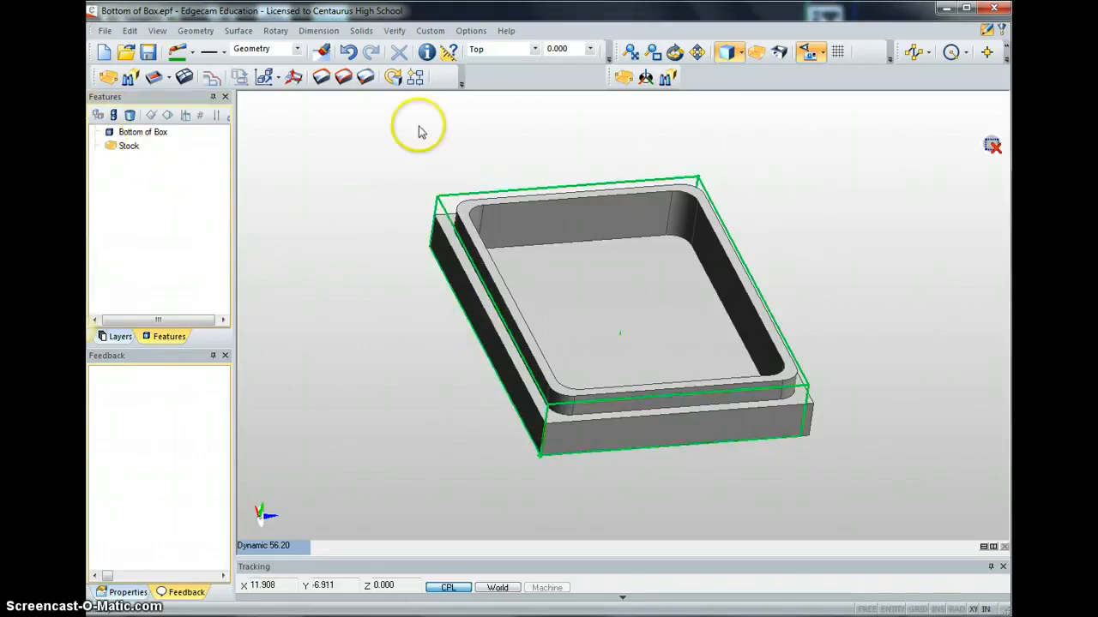
# Step: Start a new CPL named apdsty with Origin enabled, plane Through 3, work plane MILL(XY) and 3D dimensions
pyautogui.click(194, 30)
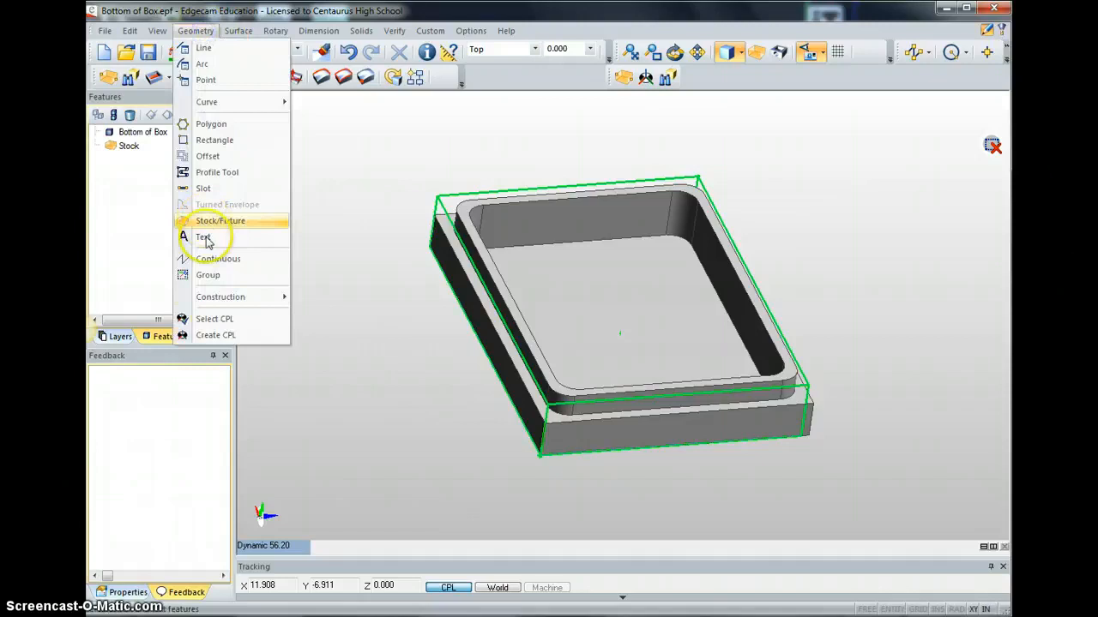
pyautogui.click(221, 338)
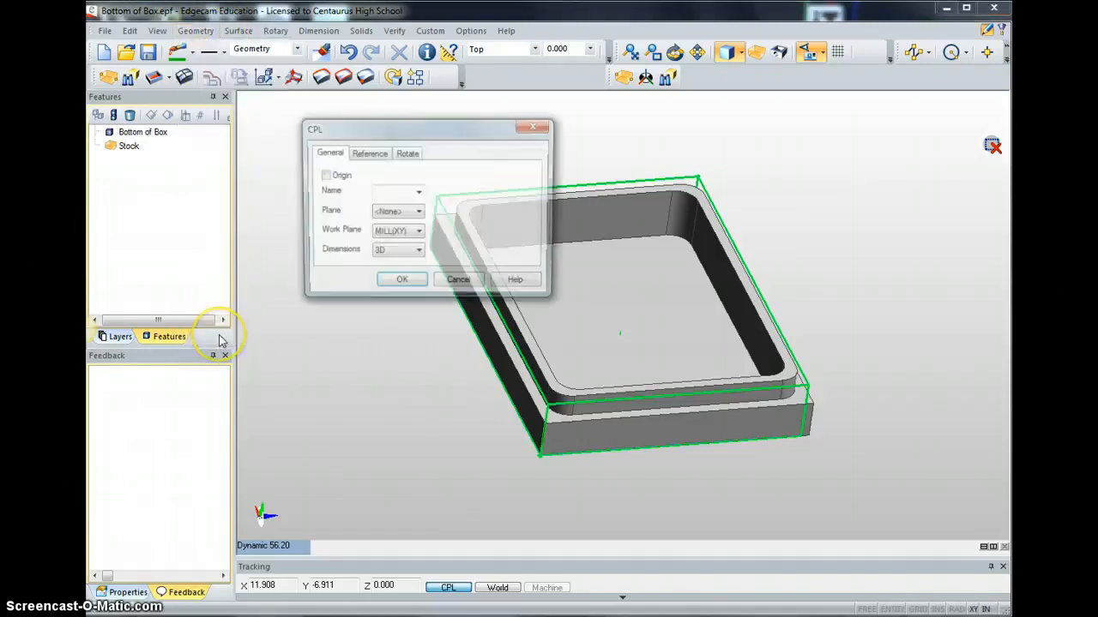
pyautogui.click(322, 176)
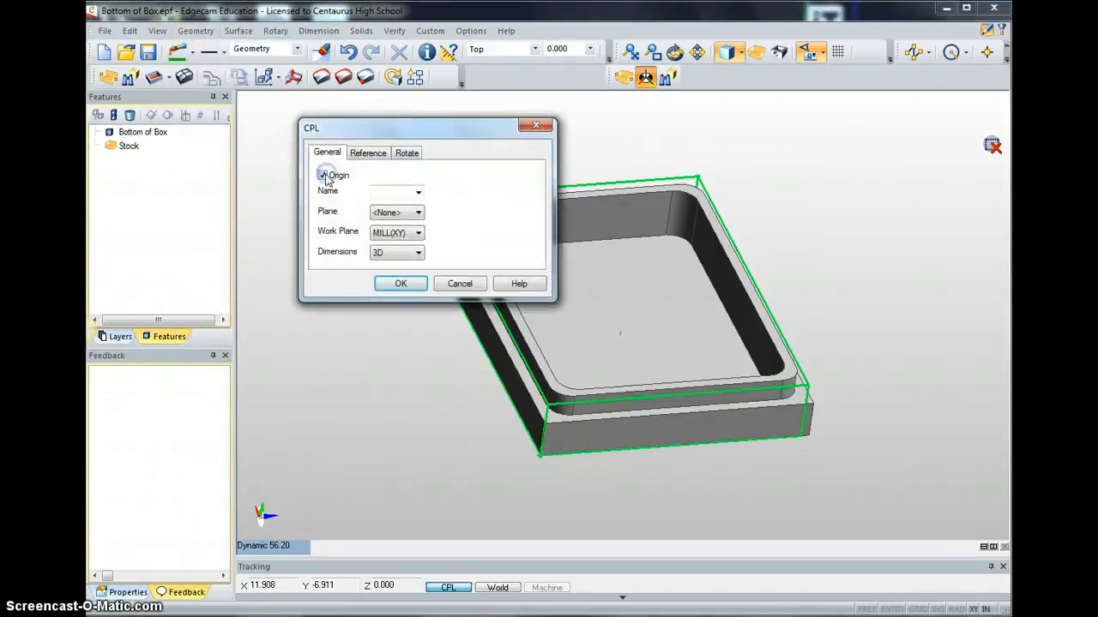
pyautogui.click(382, 191)
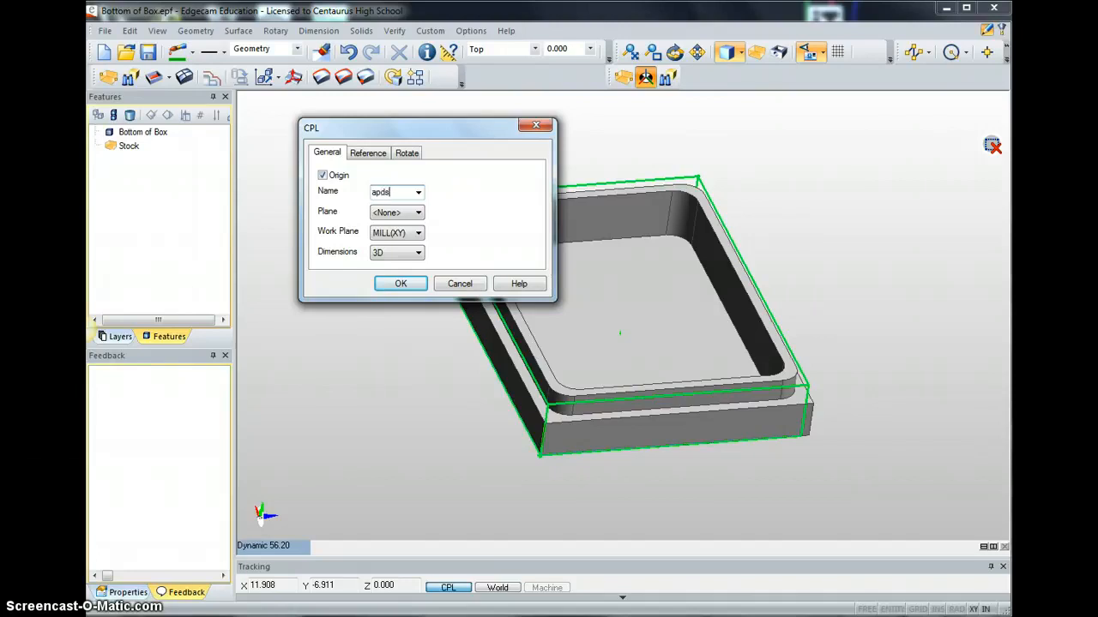
pyautogui.click(414, 214)
pyautogui.click(413, 256)
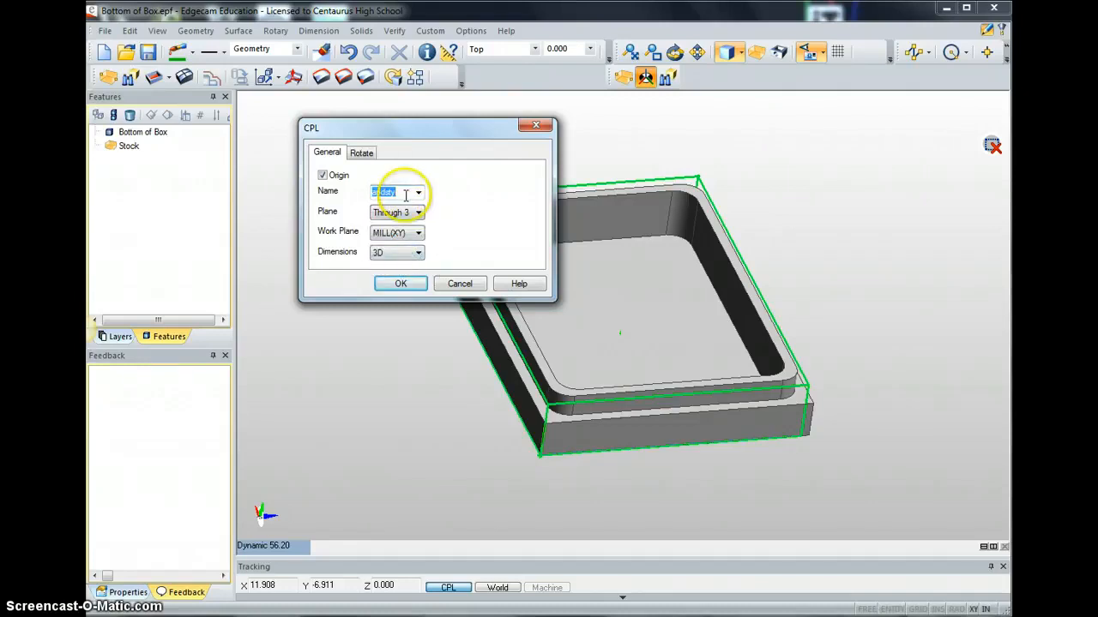
pyautogui.click(408, 290)
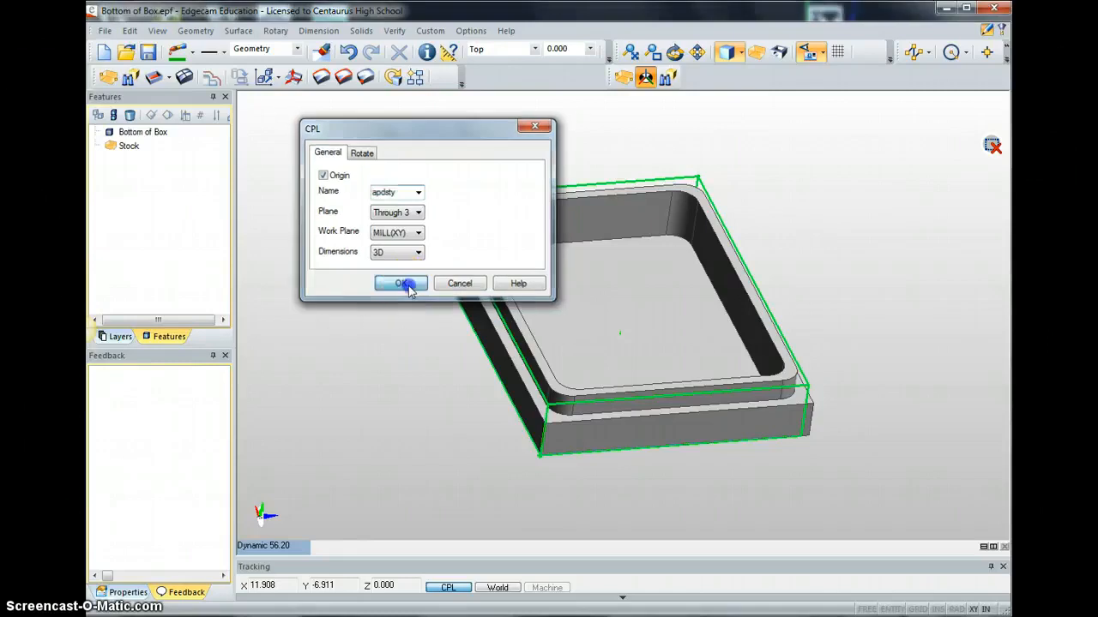
# Step: Place the CPL origin at the stock's top front-left corner, defining the plane through that corner, the top front-right and the top rear-left corners
pyautogui.click(549, 402)
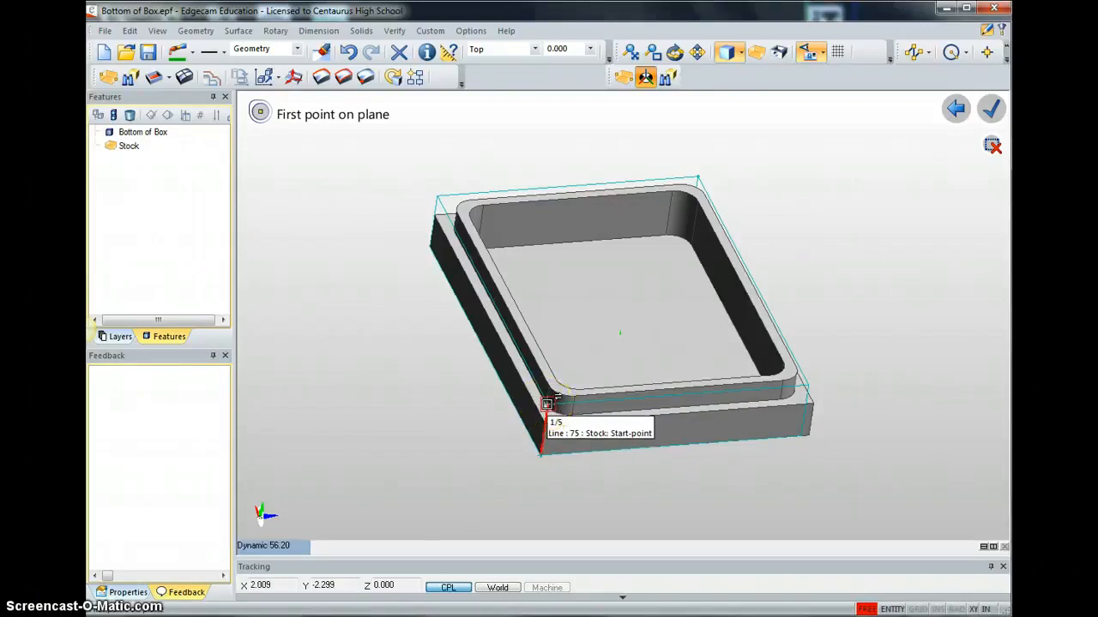
pyautogui.click(547, 403)
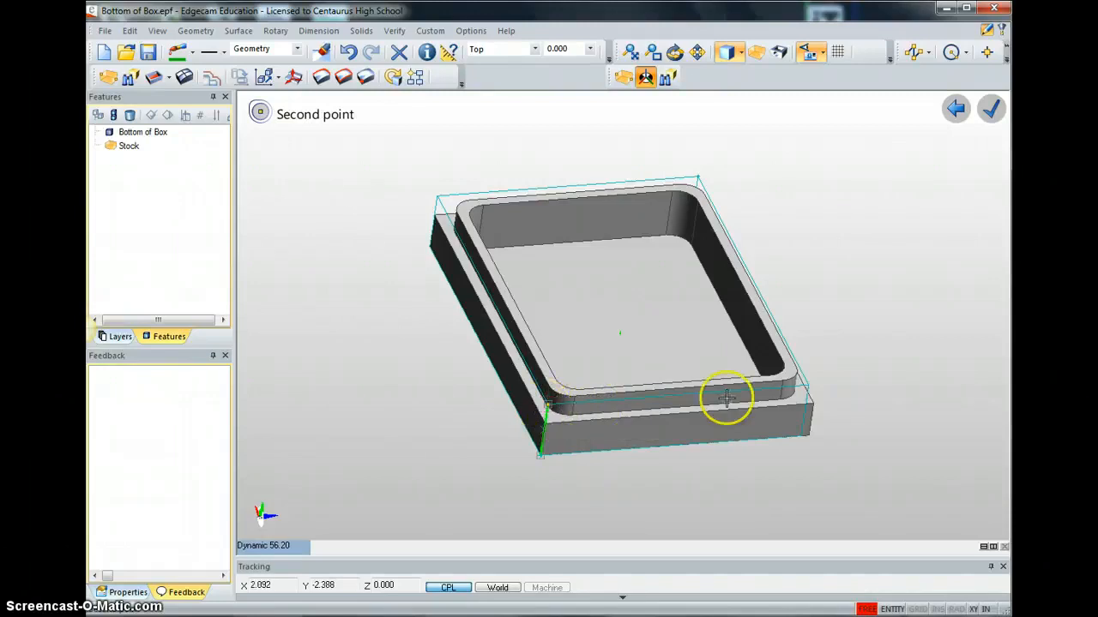
pyautogui.click(809, 384)
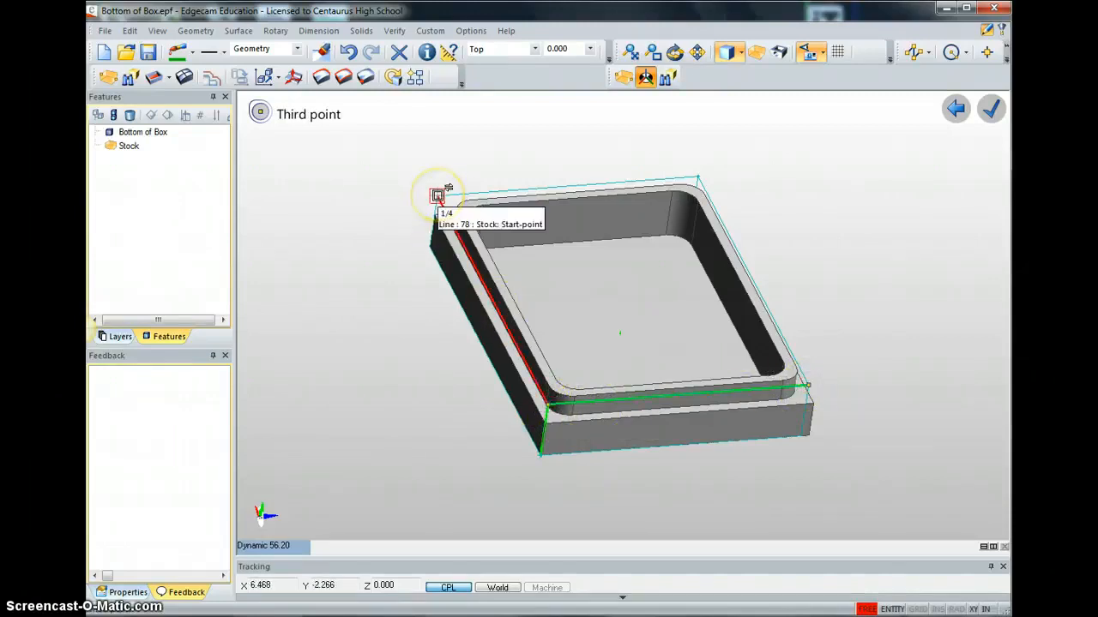
pyautogui.click(437, 196)
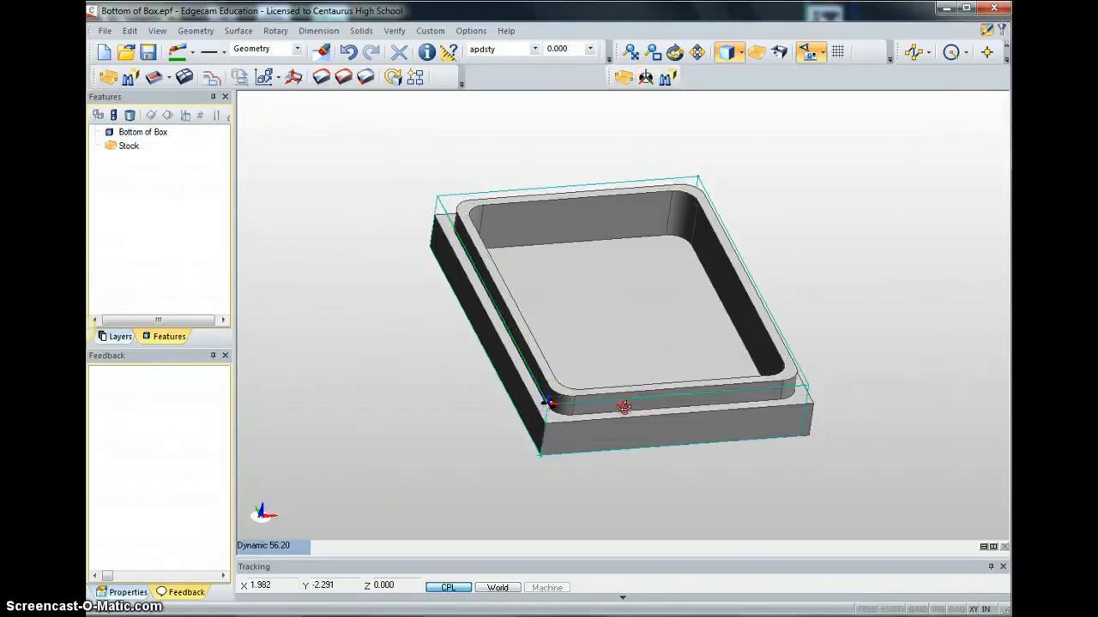
pyautogui.moveTo(625, 407); pyautogui.dragTo(603, 439, button='middle')
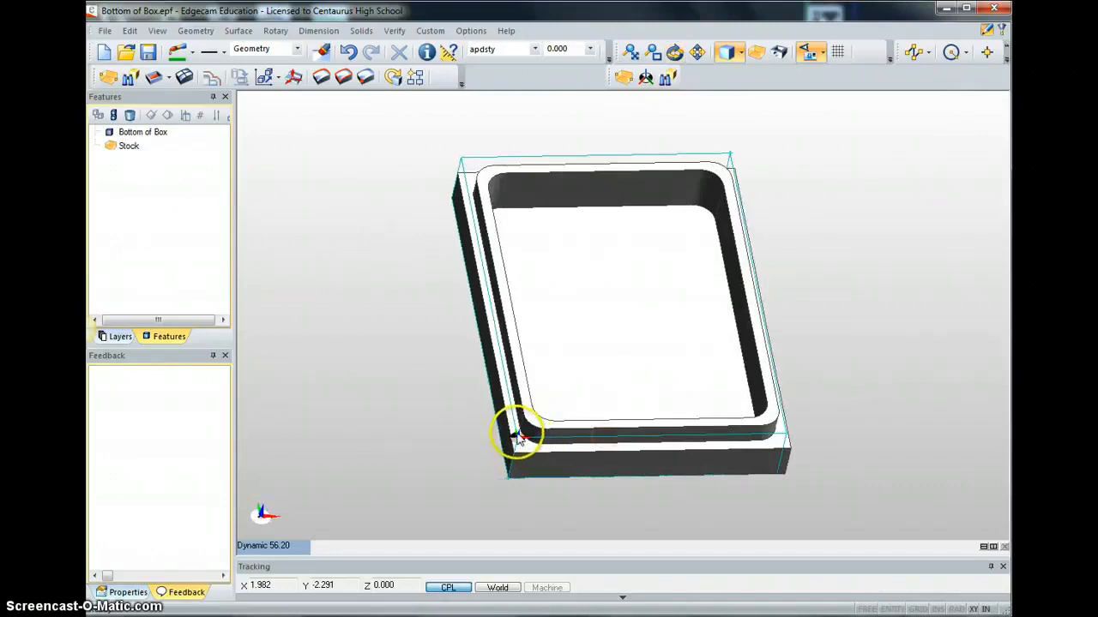
pyautogui.moveTo(519, 442); pyautogui.dragTo(581, 385, button='middle')
pyautogui.click(551, 370)
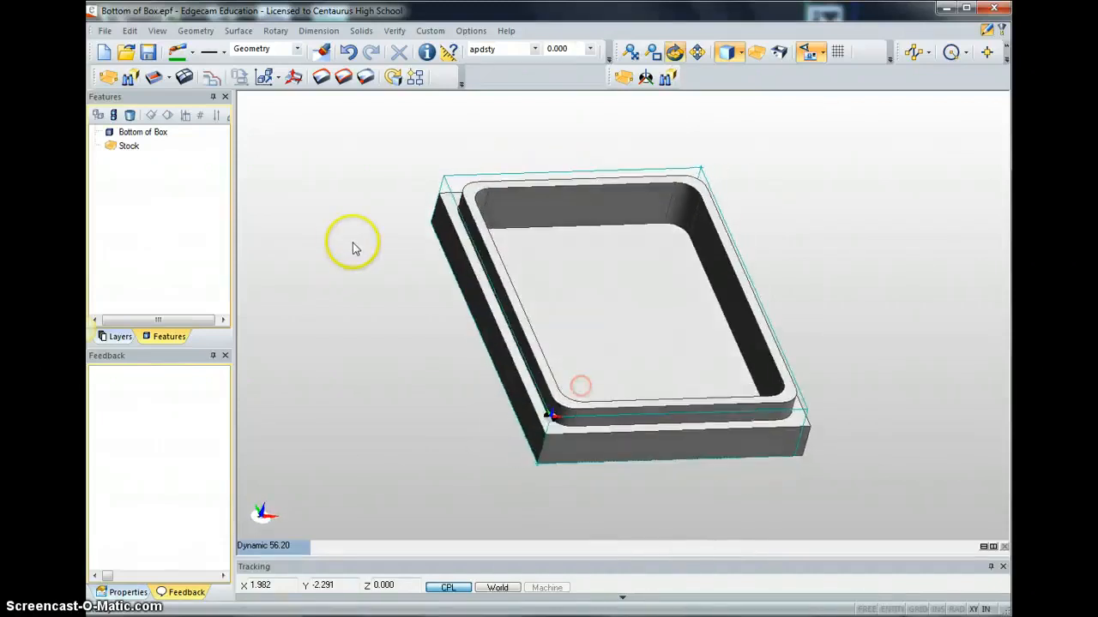
# Step: Run Feature Finder on the part in the apdsty CPL with 2D and 3D pockets and bosses enabled, and highlight the 2D Pocket
pyautogui.click(130, 78)
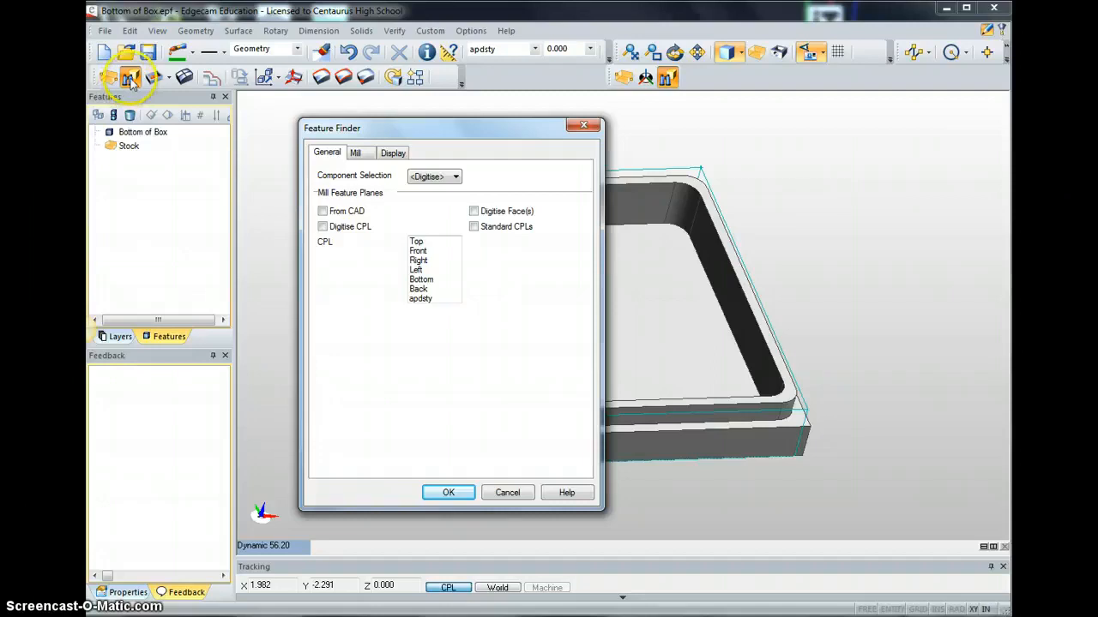
pyautogui.click(359, 154)
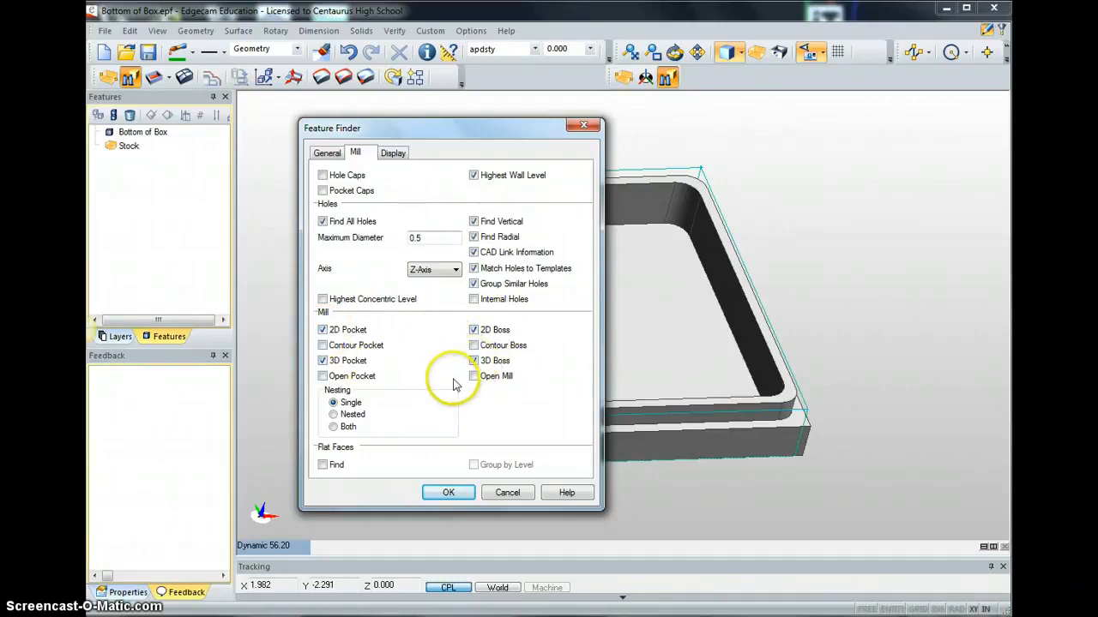
pyautogui.click(445, 493)
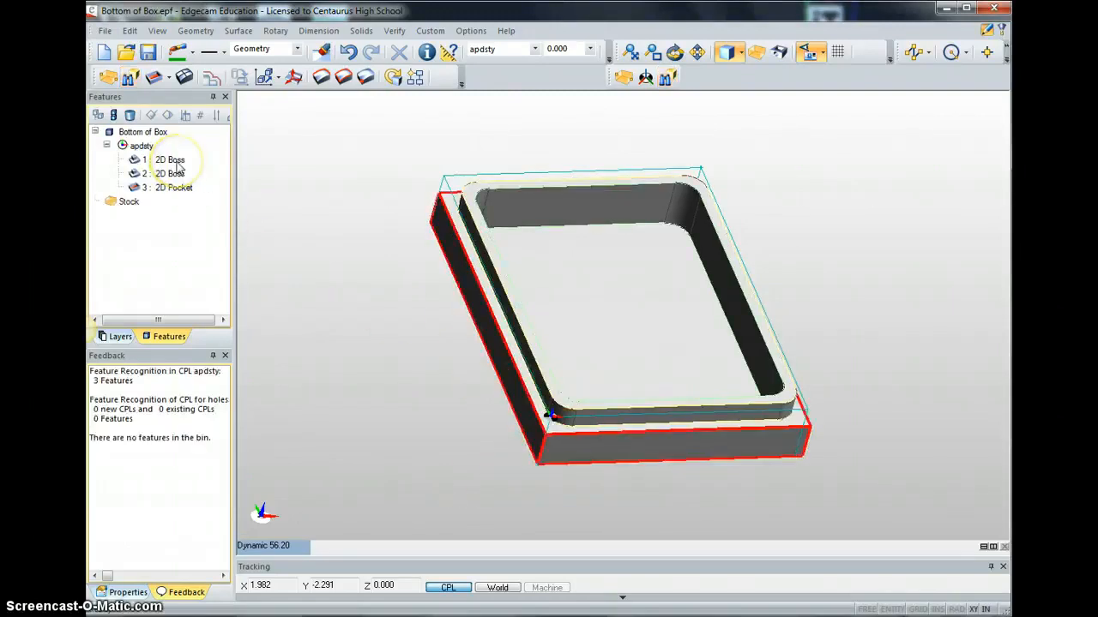
pyautogui.click(174, 186)
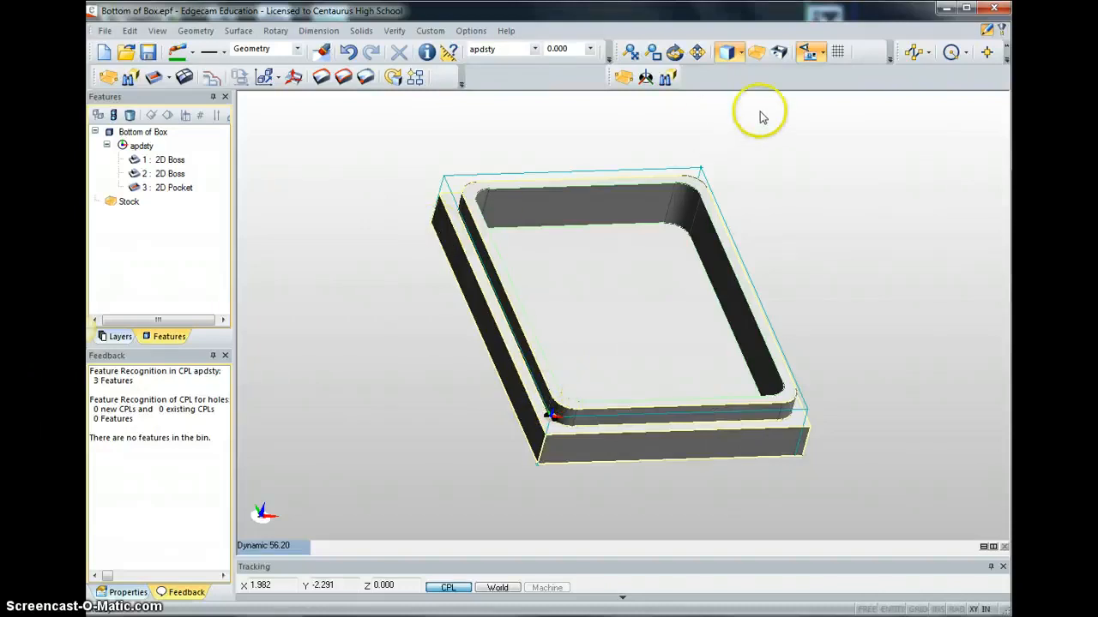
# Step: Create a machining sequence with the Mill discipline, the prolight machine tool and apdsty as the initial CPL
pyautogui.click(1004, 31)
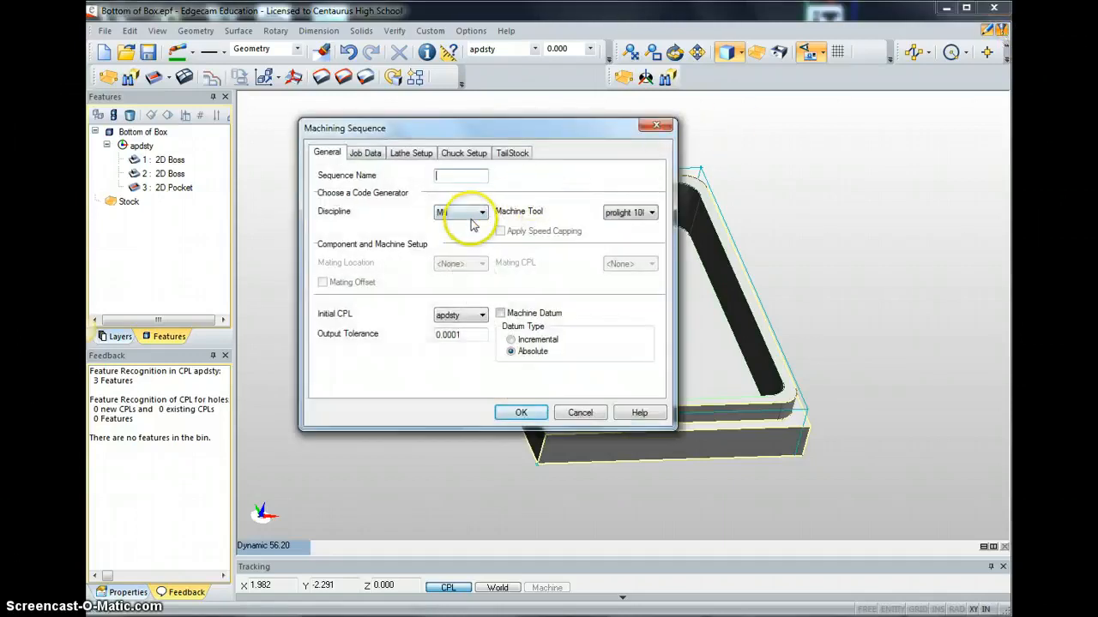
pyautogui.click(478, 213)
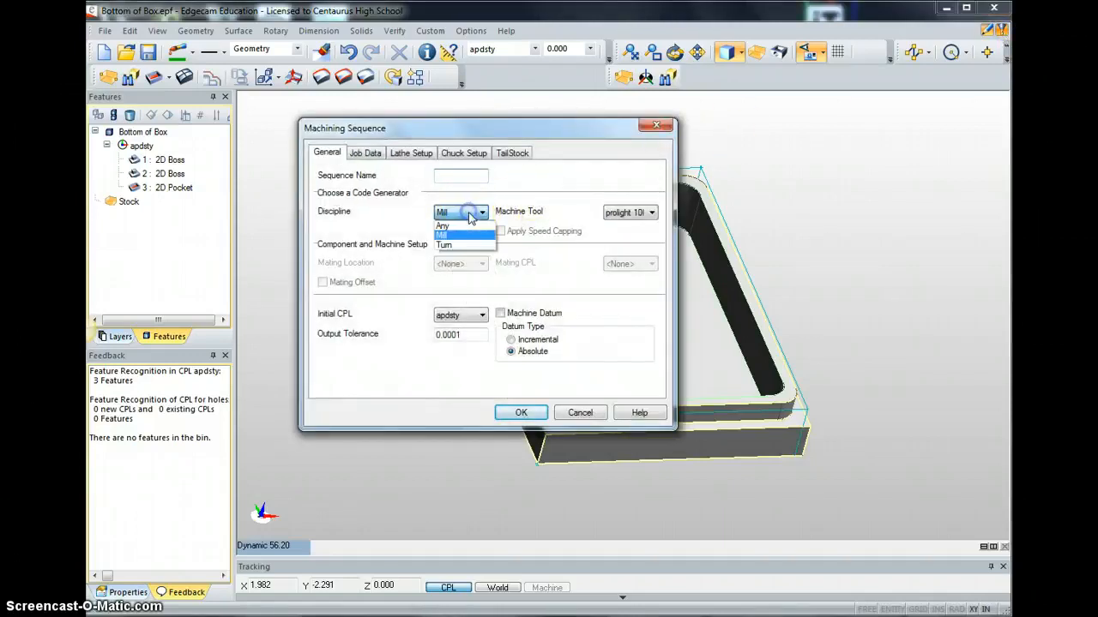
pyautogui.click(454, 239)
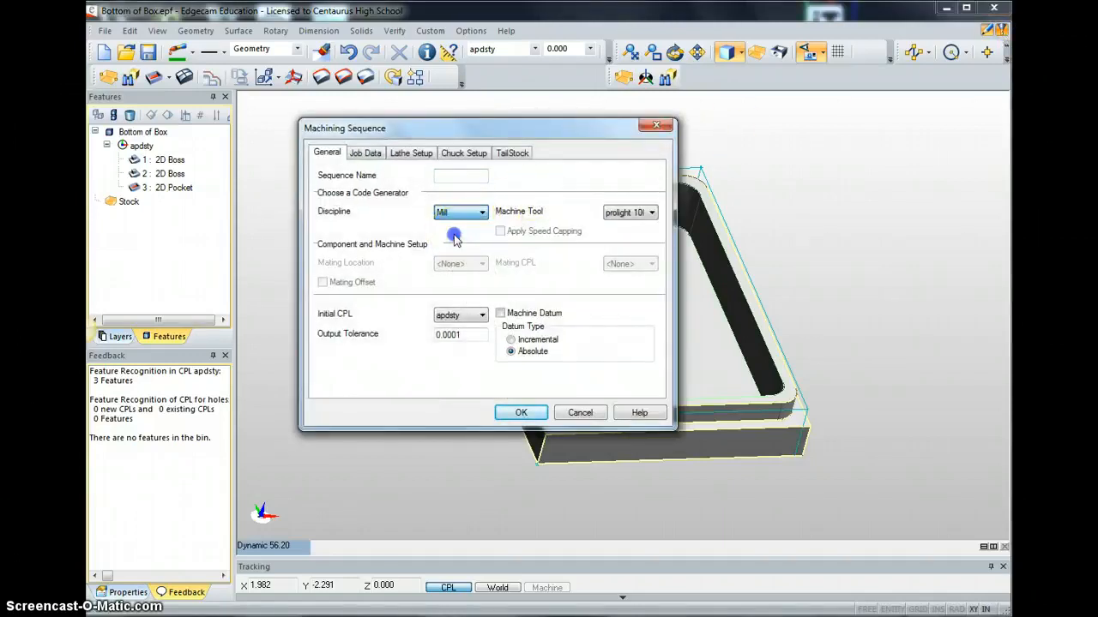
pyautogui.click(637, 214)
pyautogui.click(633, 224)
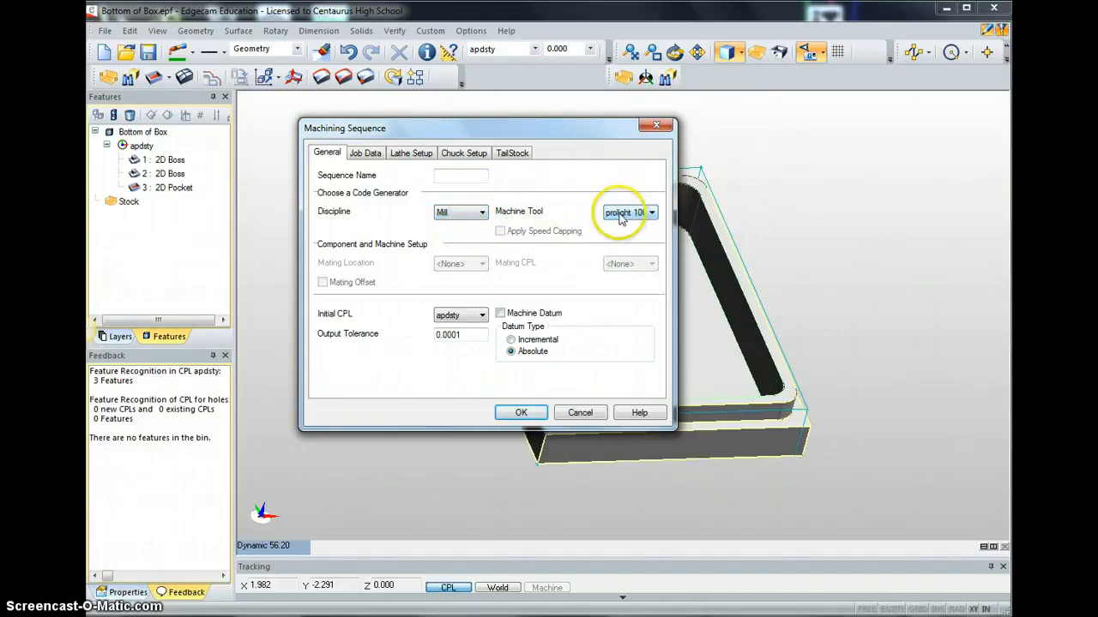
pyautogui.click(519, 412)
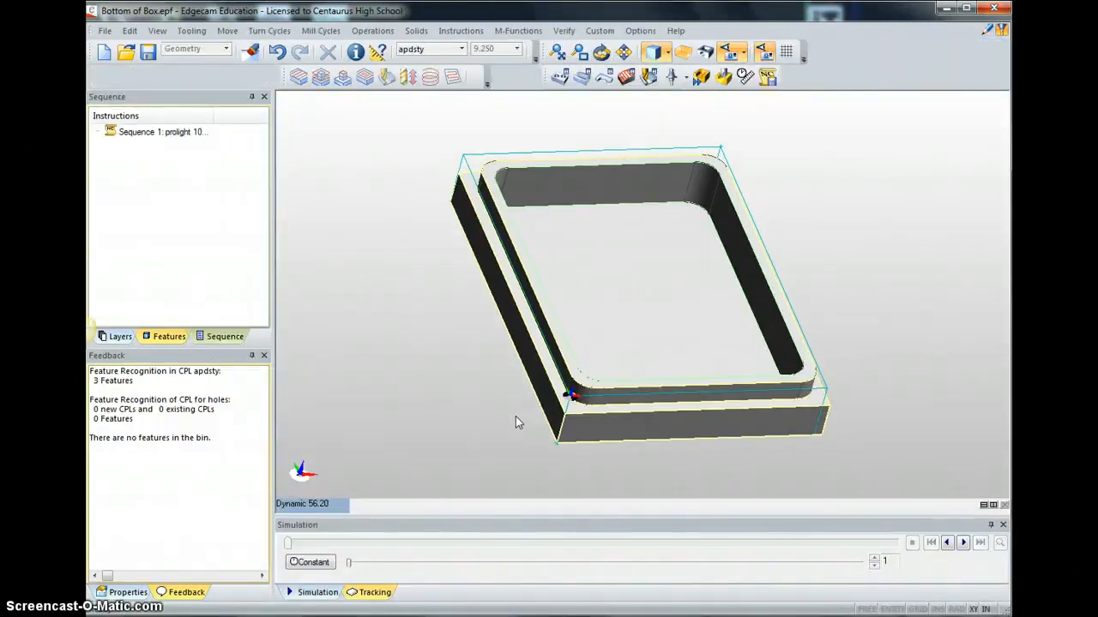
pyautogui.click(459, 396)
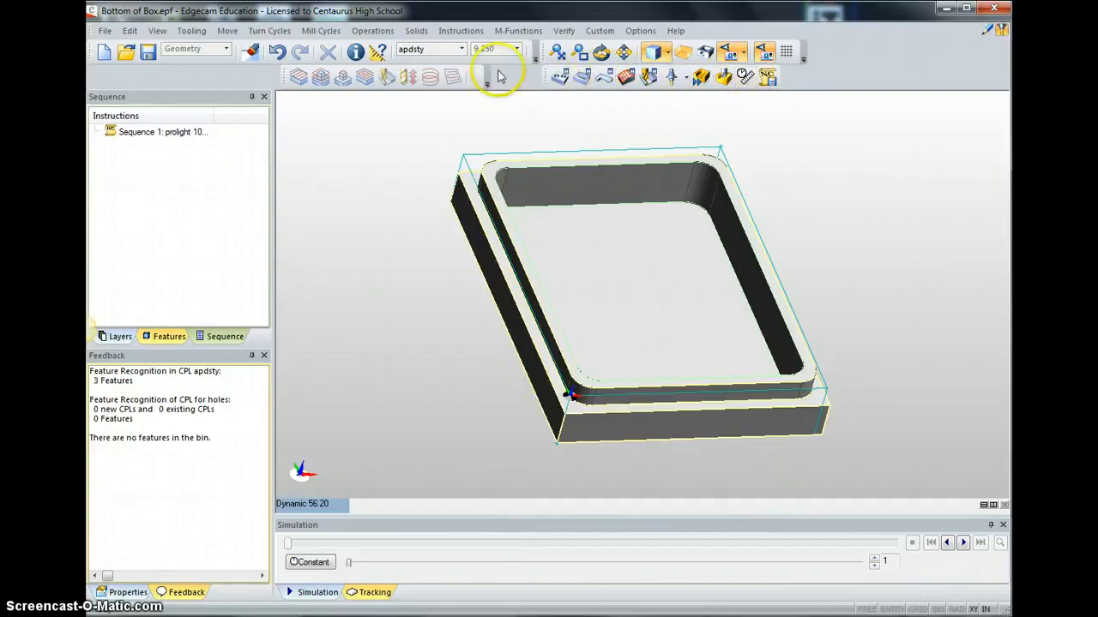
# Step: Start a Roughing operation on the 2D Pocket feature of the apdsty CPL
pyautogui.click(583, 78)
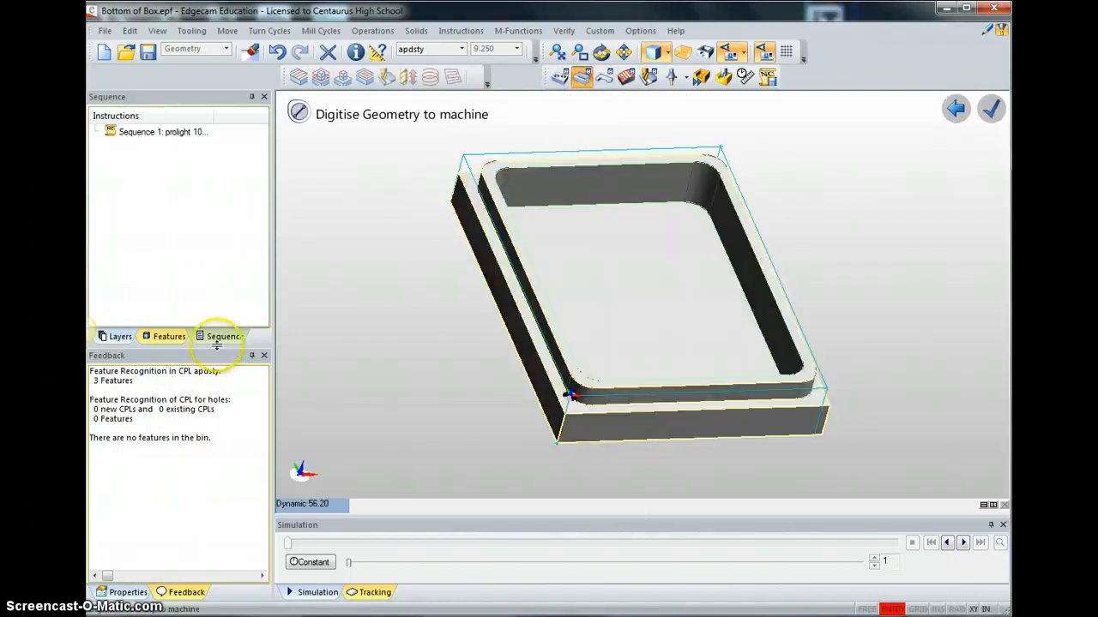
pyautogui.click(169, 336)
pyautogui.click(171, 161)
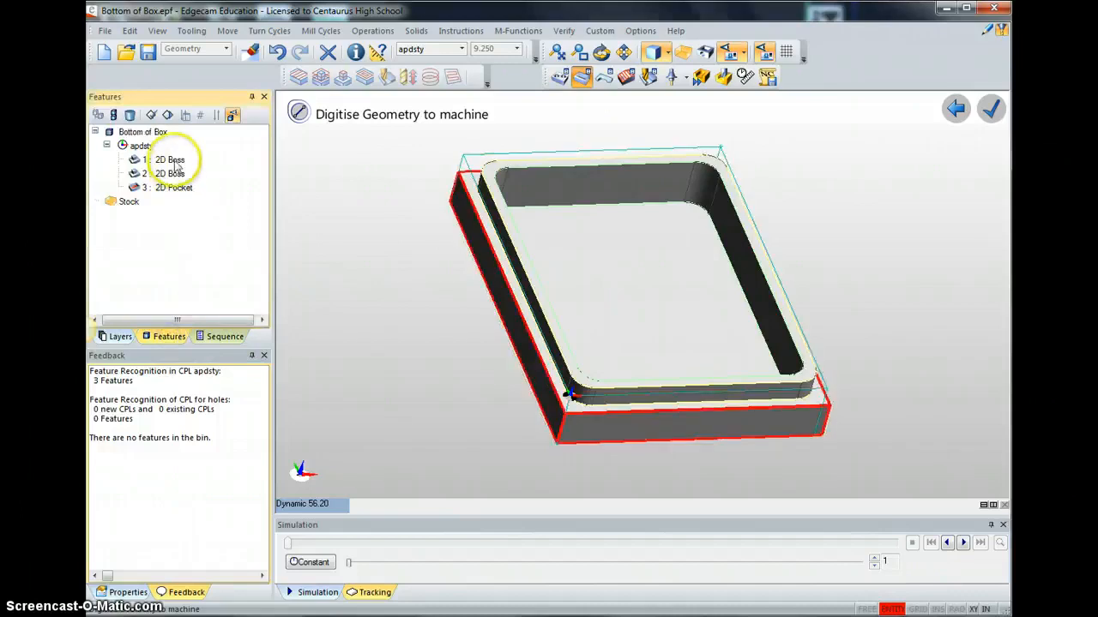
pyautogui.click(170, 173)
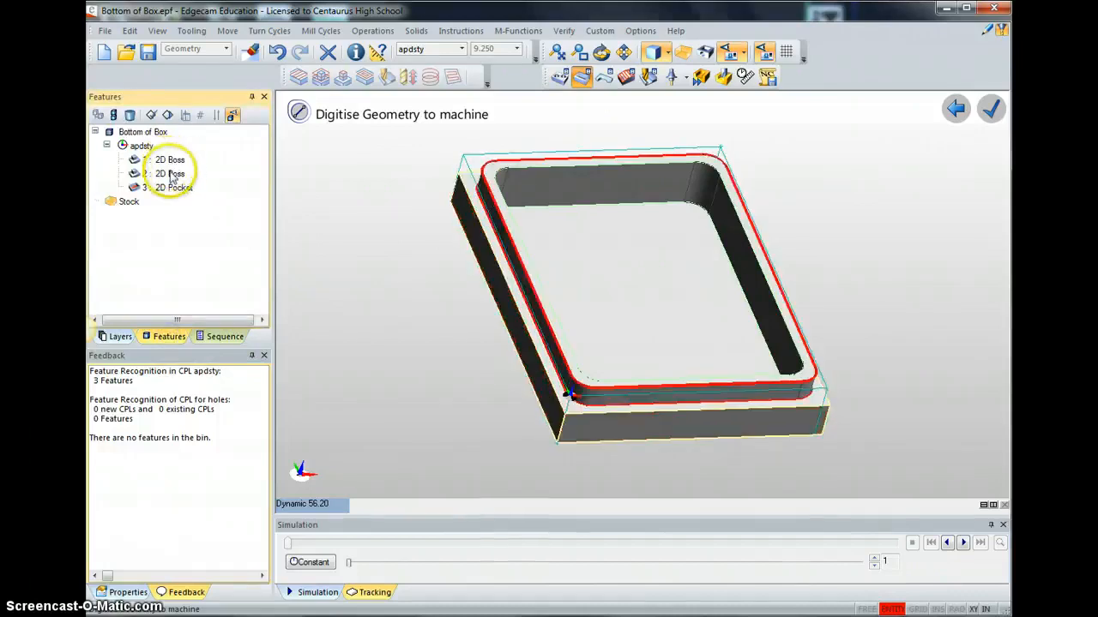
pyautogui.click(168, 188)
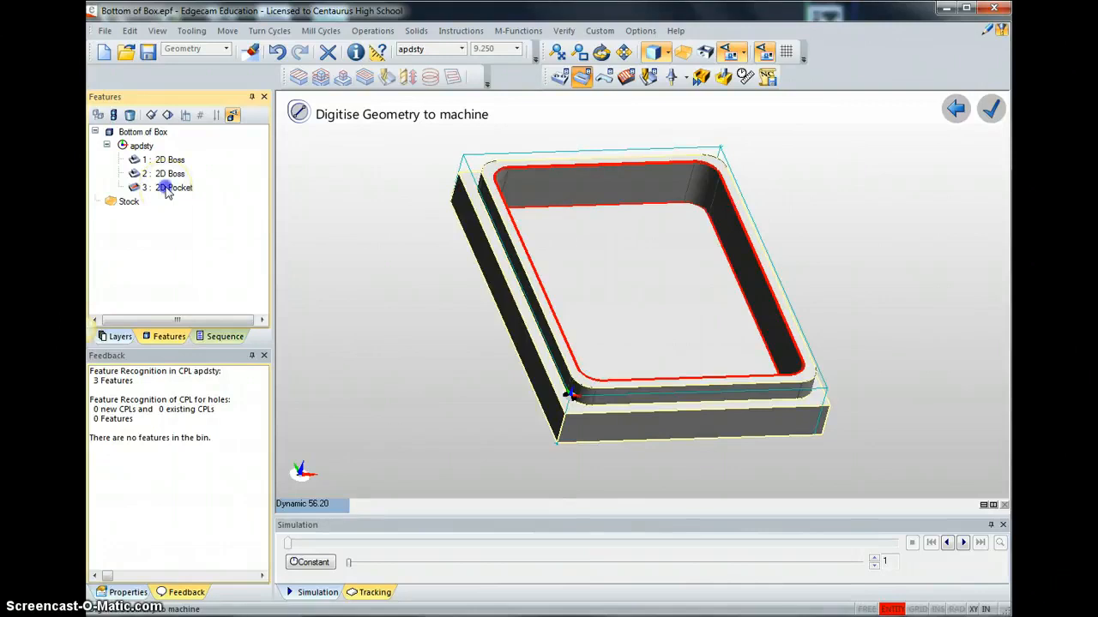
pyautogui.click(167, 189)
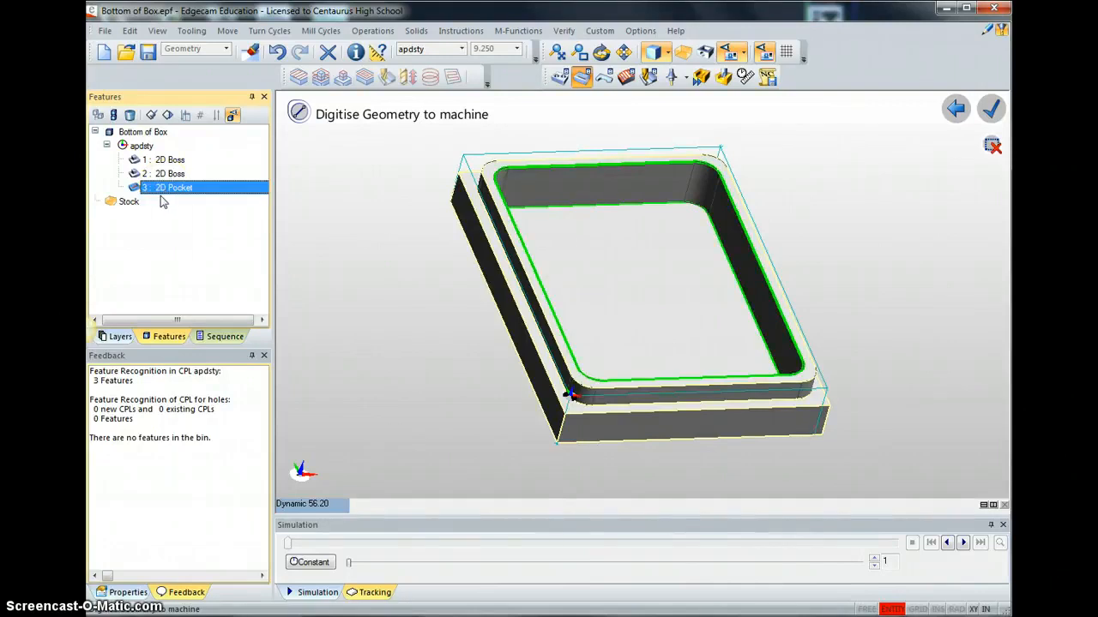
pyautogui.click(169, 204)
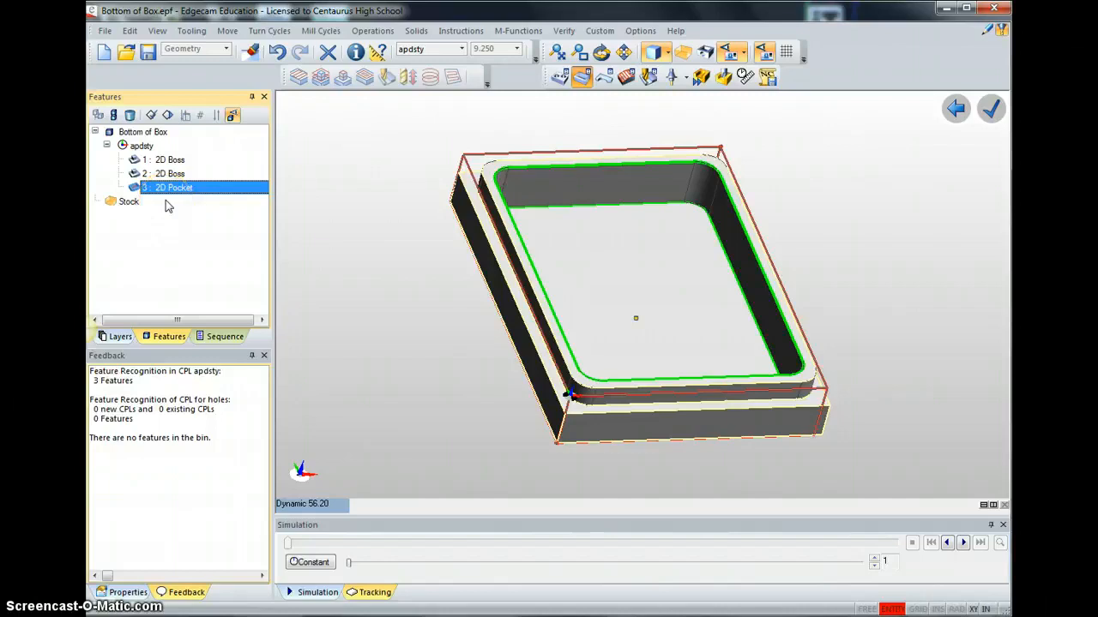
pyautogui.rightClick(183, 191)
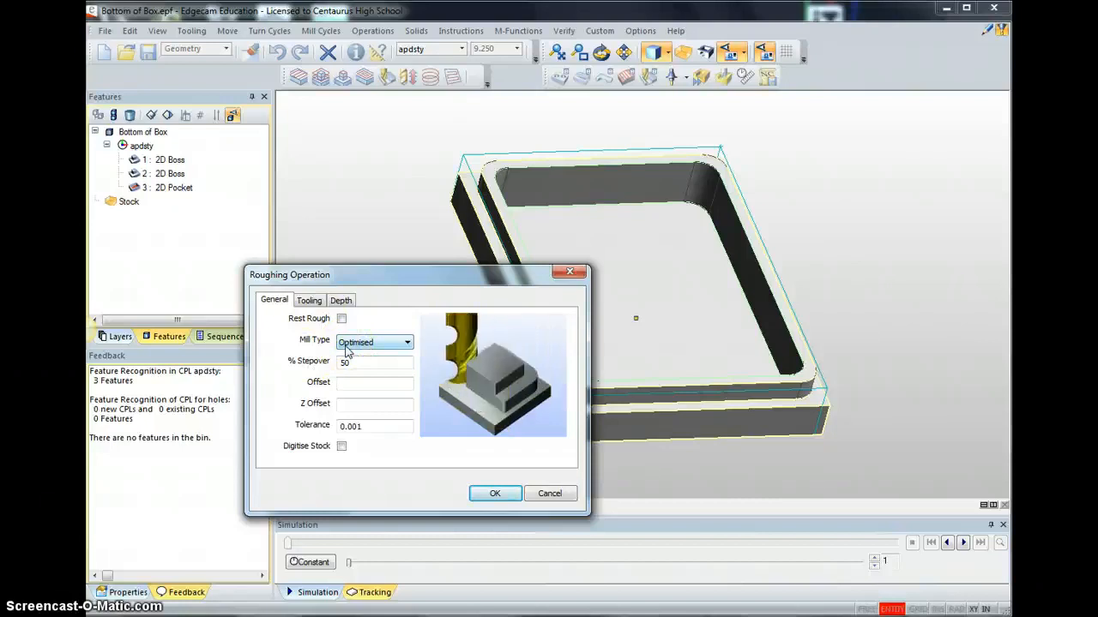
# Step: Try the Conventional mill type for the roughing operation and return it to Optimised
pyautogui.click(358, 344)
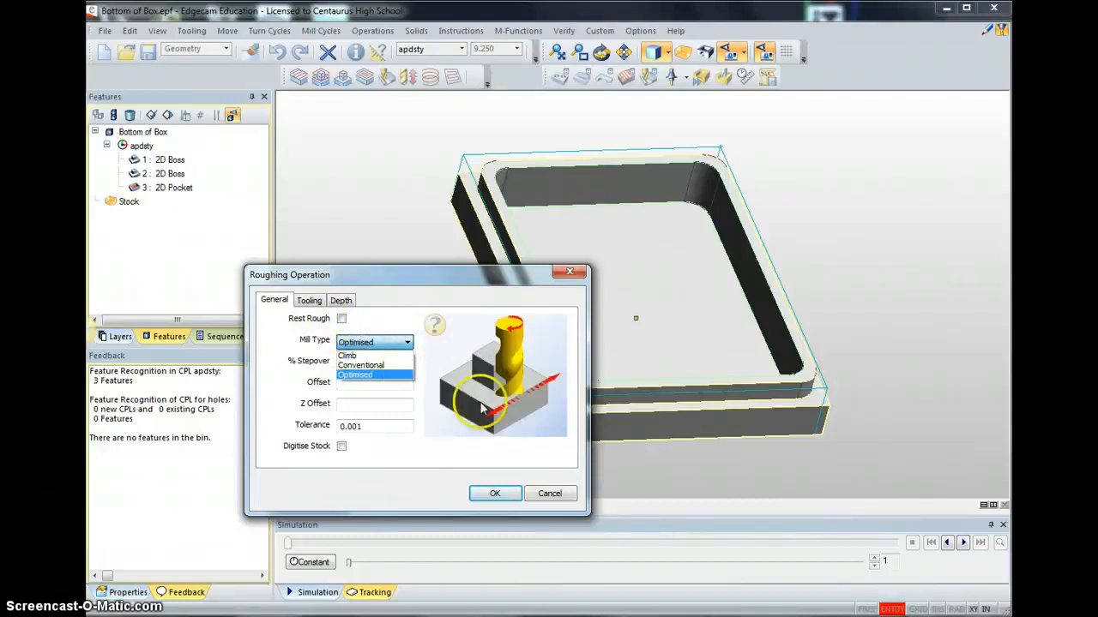
pyautogui.click(374, 367)
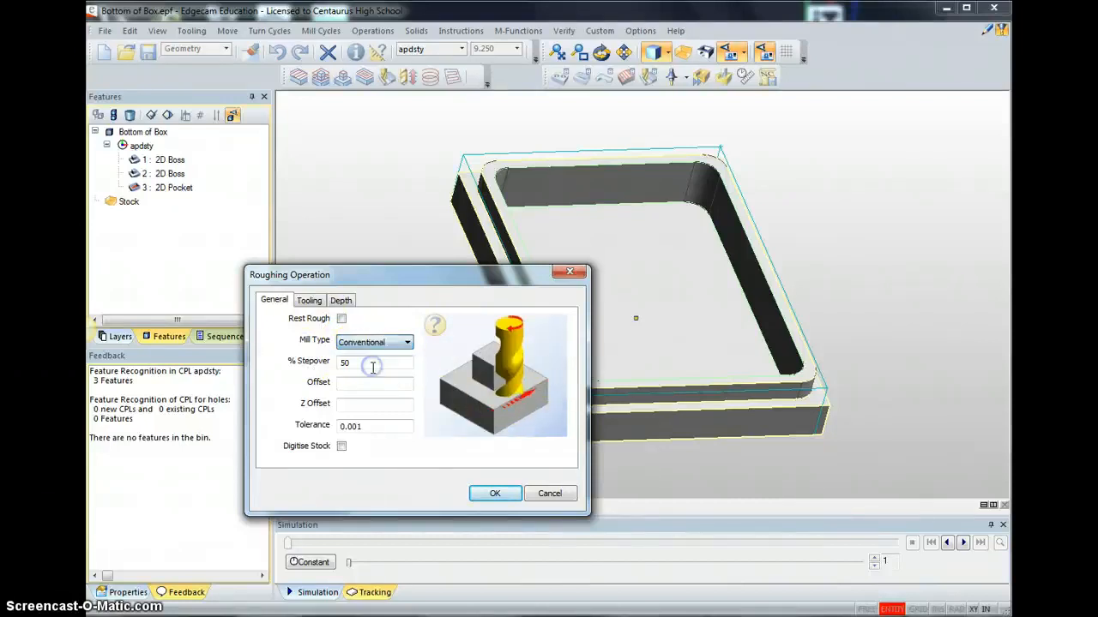
pyautogui.click(354, 342)
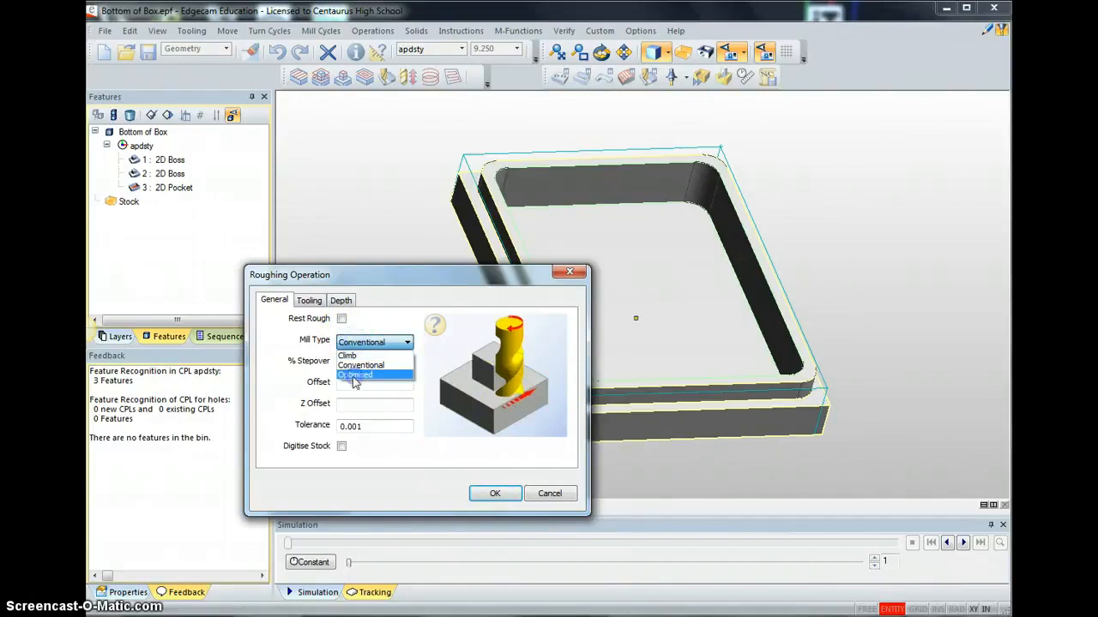
pyautogui.click(357, 375)
pyautogui.click(346, 365)
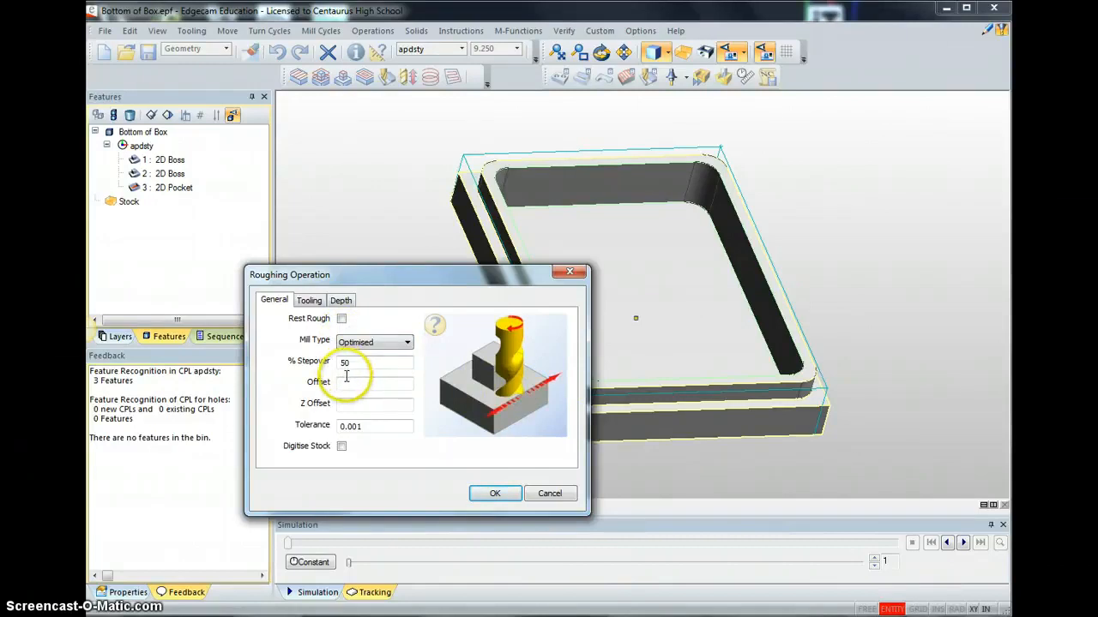
# Step: Set the roughing tool's feedrate to 20 and its diameter to 0.25, leaving the corner radius and ToolStore empty
pyautogui.click(311, 301)
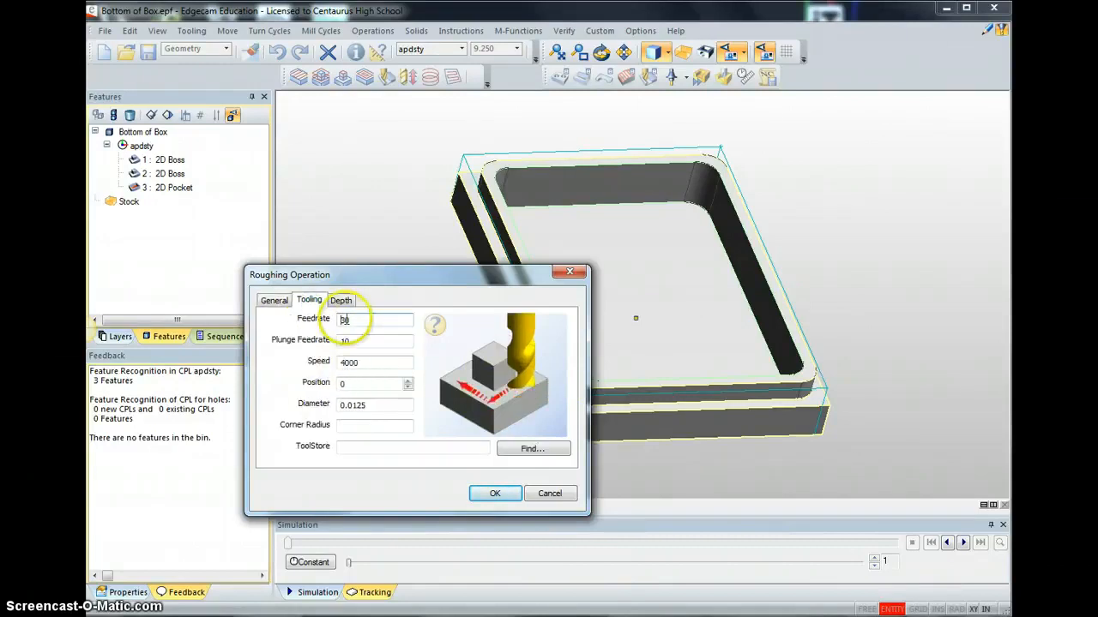
pyautogui.click(342, 319)
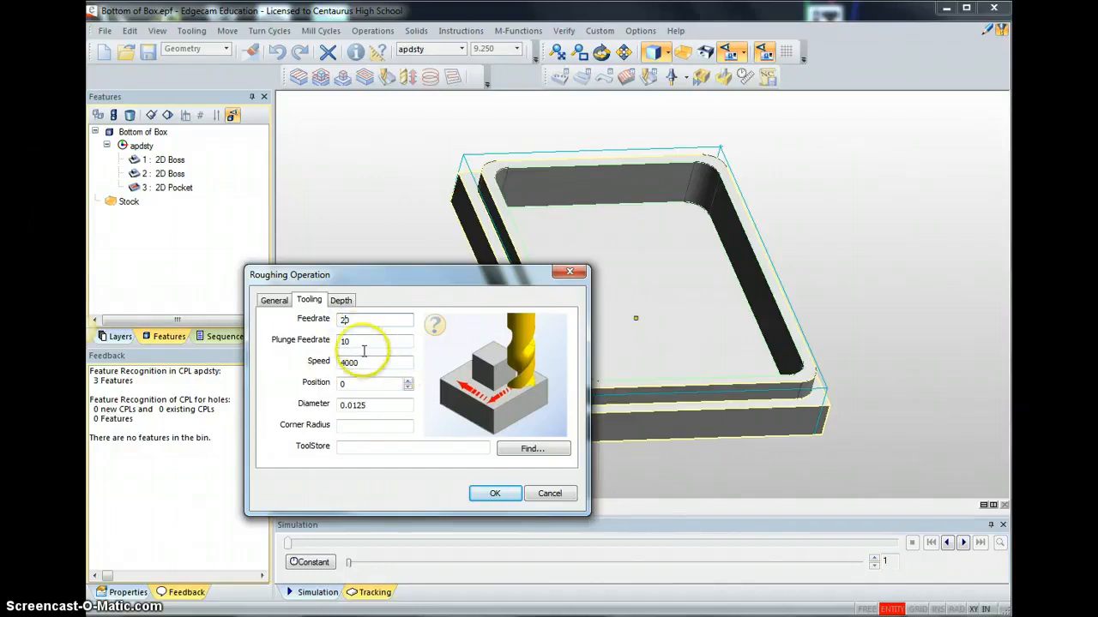
pyautogui.click(353, 343)
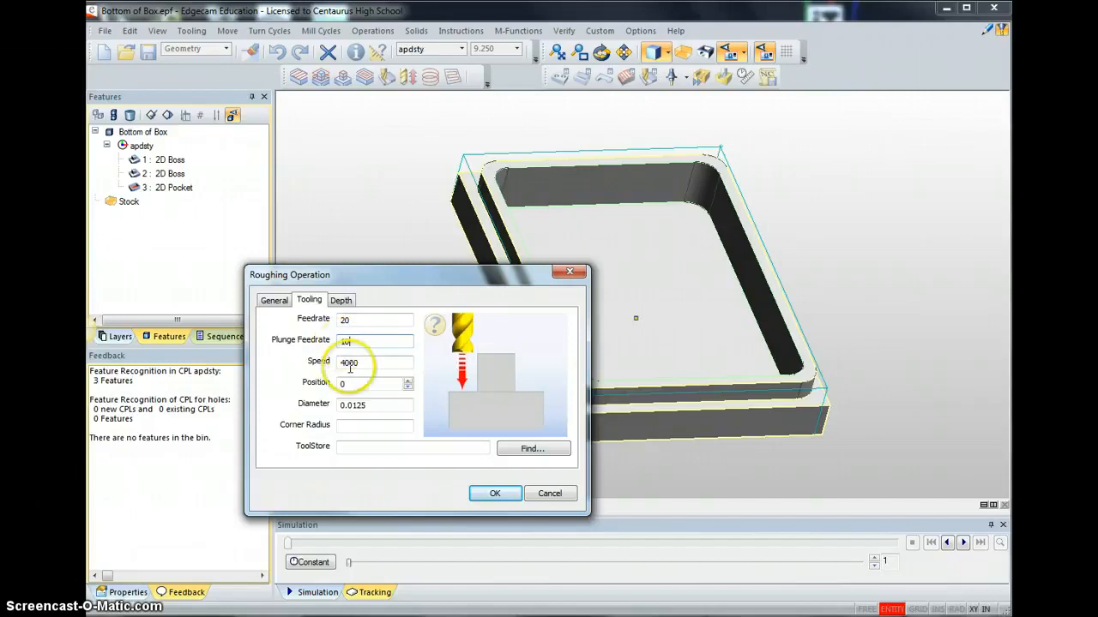
pyautogui.click(367, 404)
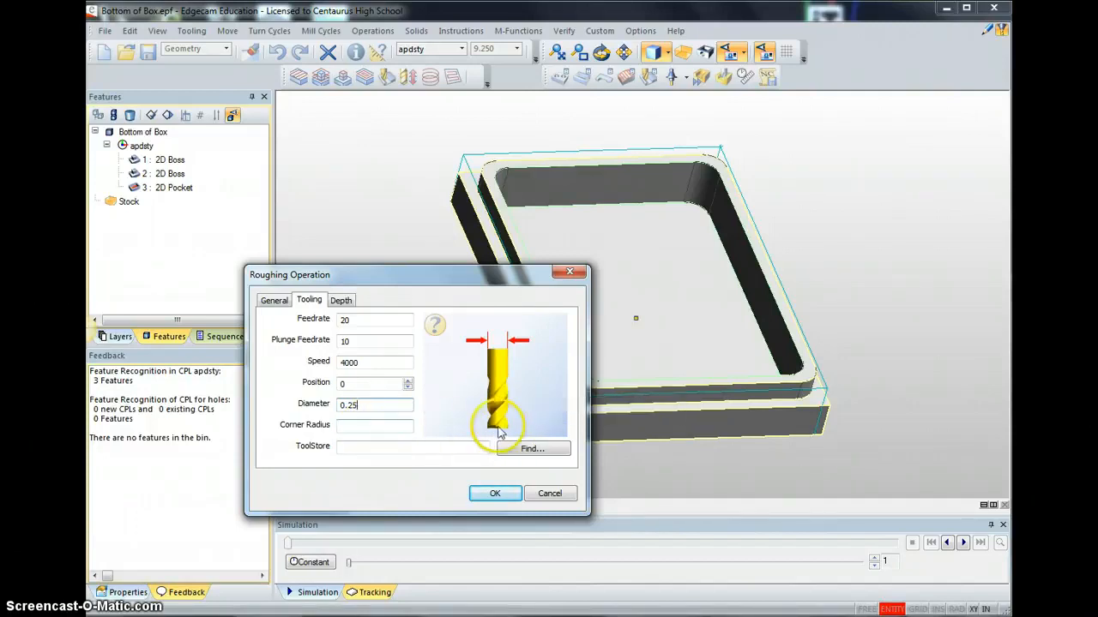
pyautogui.click(364, 425)
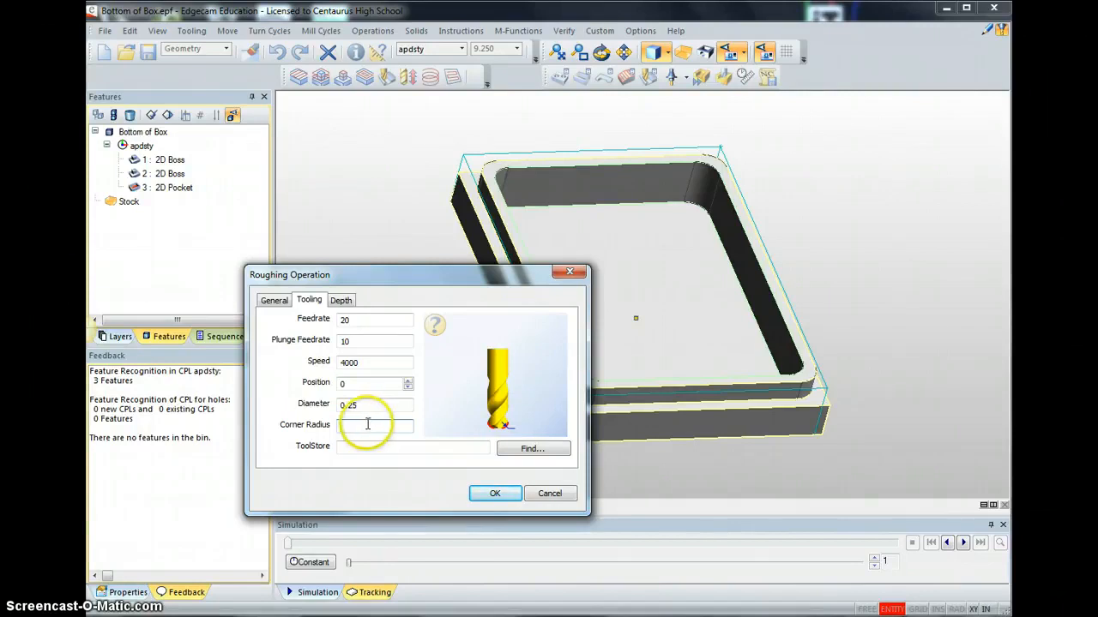
pyautogui.click(367, 447)
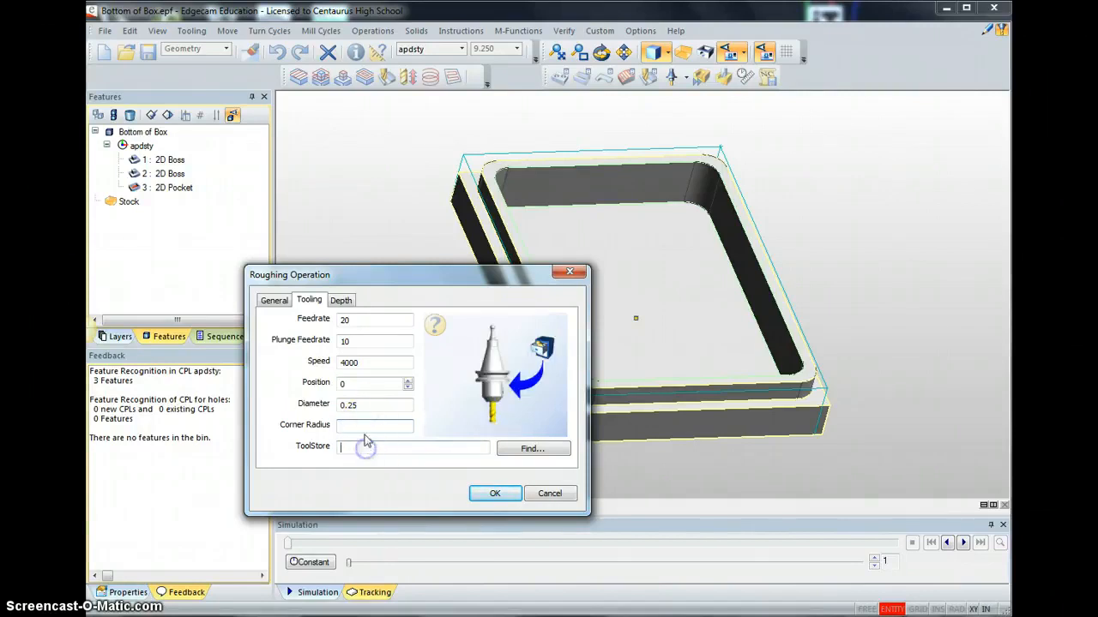
pyautogui.click(369, 404)
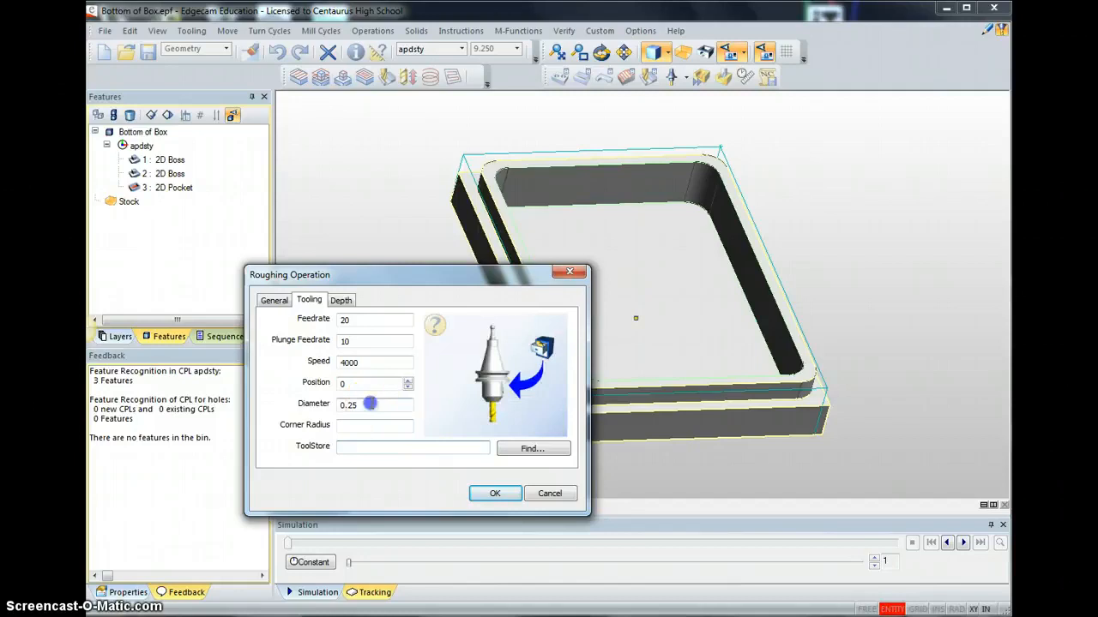
# Step: Set the roughing cut increment to 0.2 and generate the pocket roughing toolpath
pyautogui.click(341, 299)
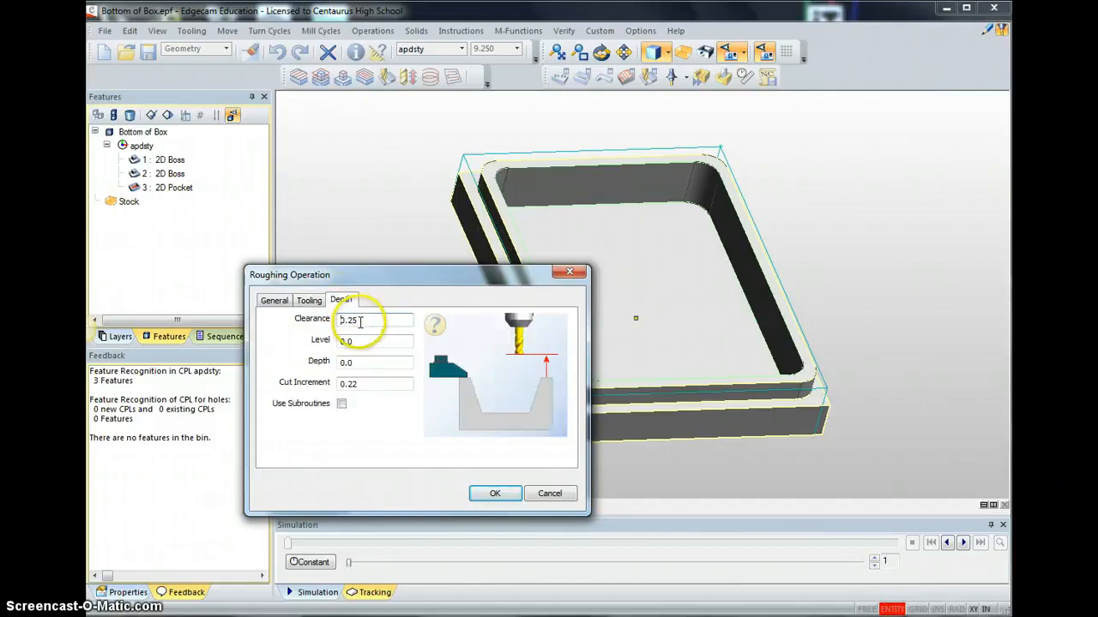
pyautogui.click(345, 385)
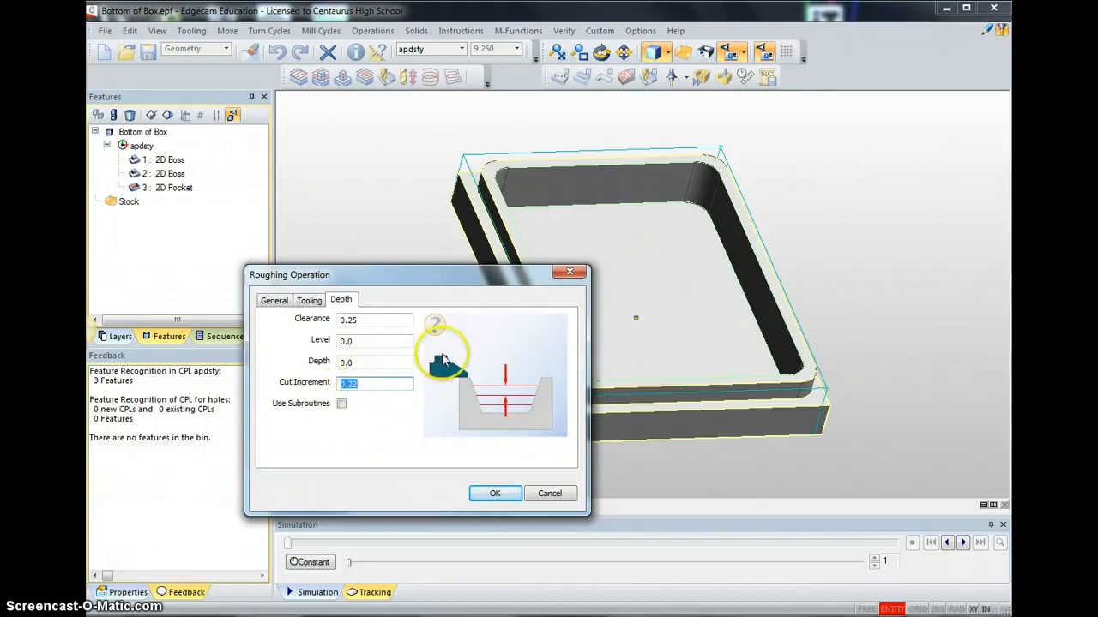
pyautogui.doubleClick(369, 382)
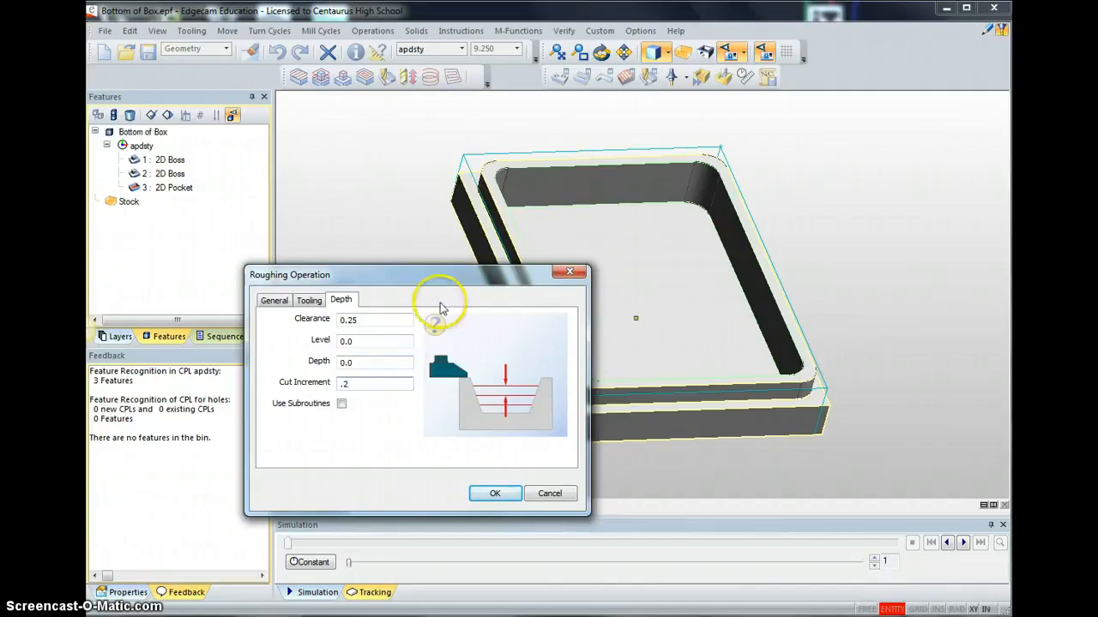
pyautogui.click(352, 384)
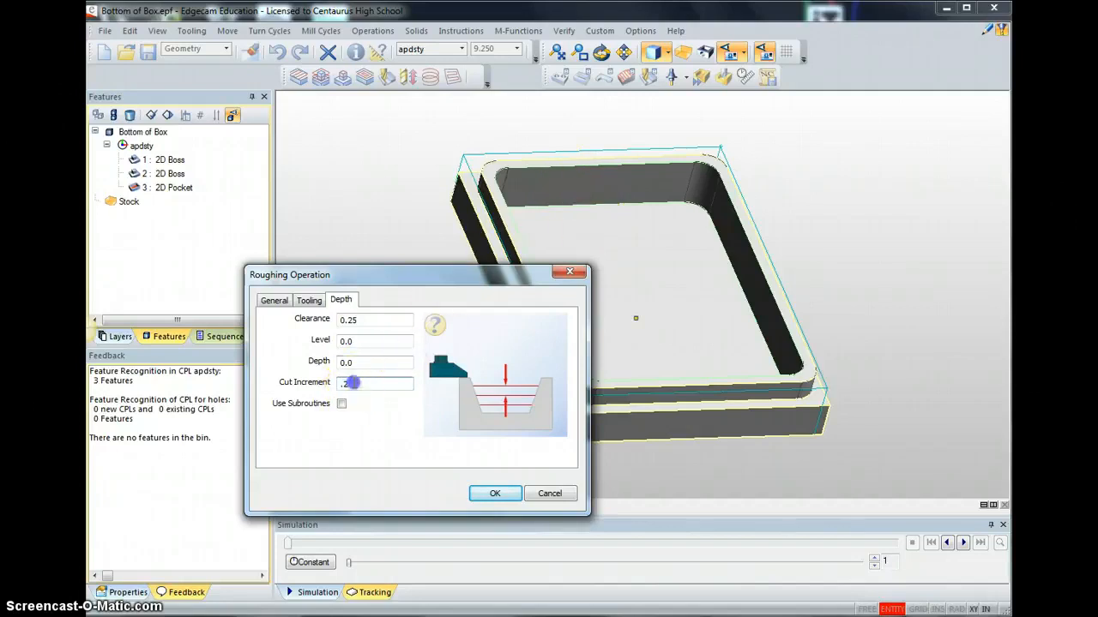
pyautogui.click(355, 386)
pyautogui.write('2')
pyautogui.click(495, 491)
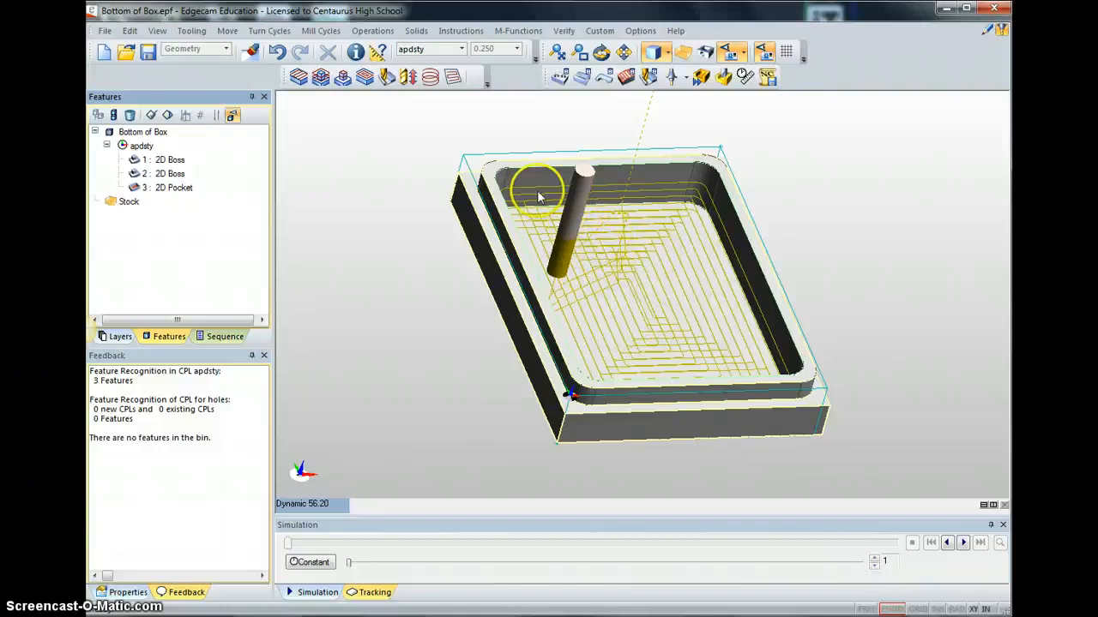
# Step: Start a Profiling operation on the second 2D Boss, the raised rim, without selecting boundary entities
pyautogui.click(605, 79)
pyautogui.click(482, 206)
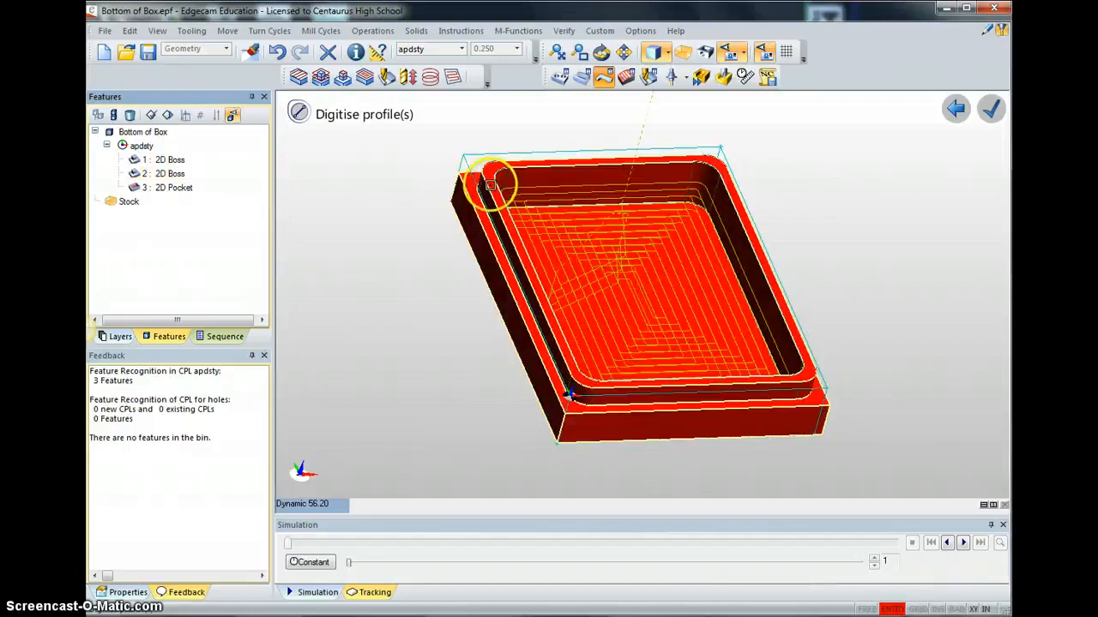
pyautogui.click(170, 174)
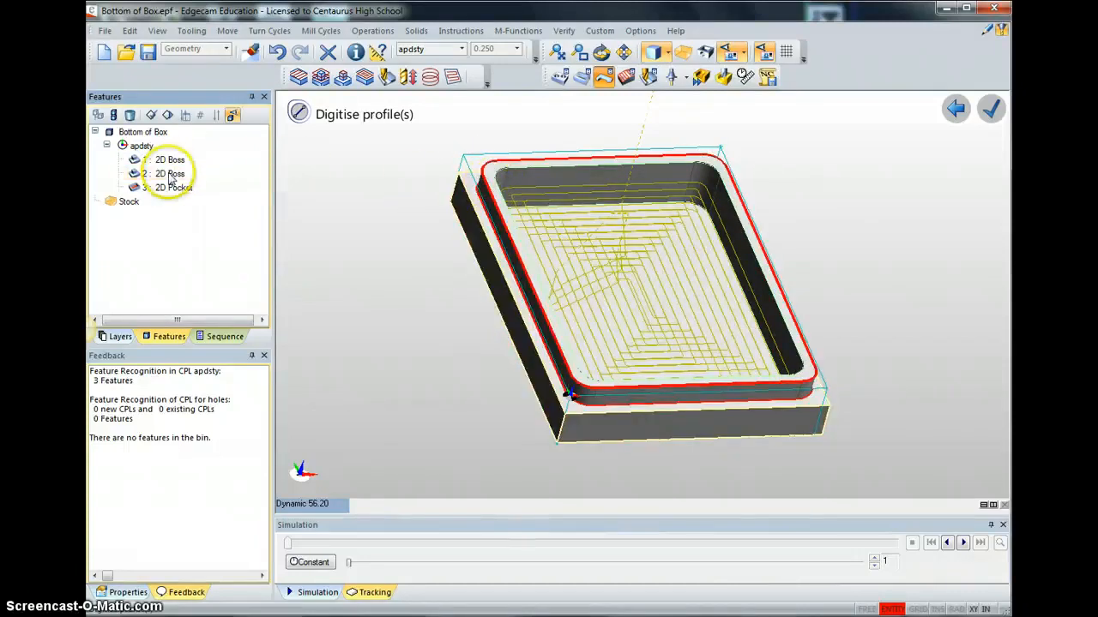
pyautogui.click(170, 175)
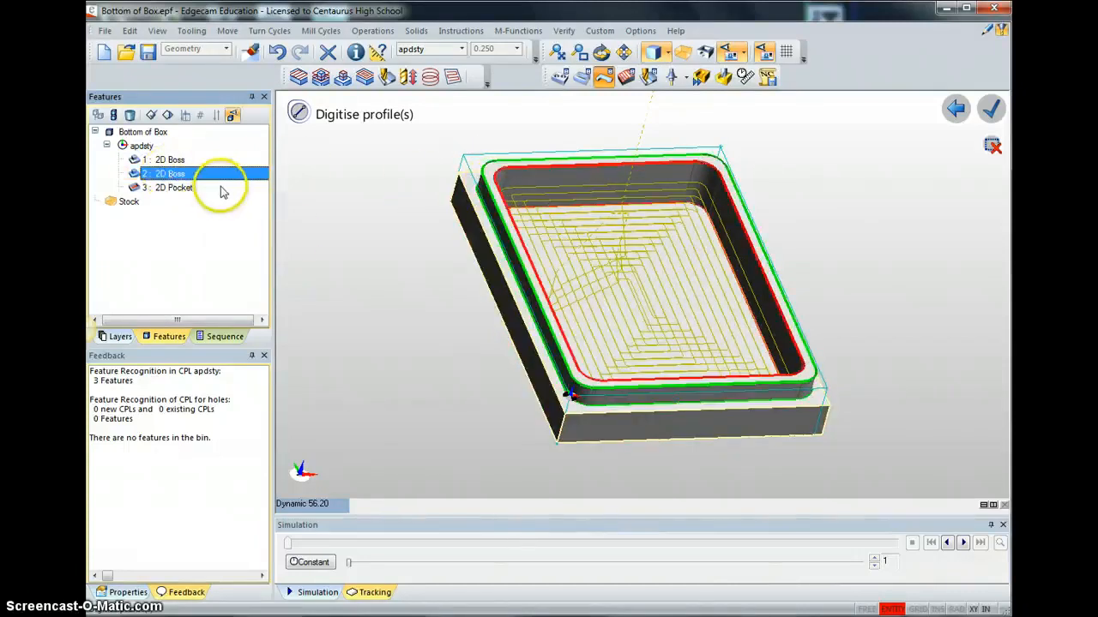
pyautogui.rightClick(373, 275)
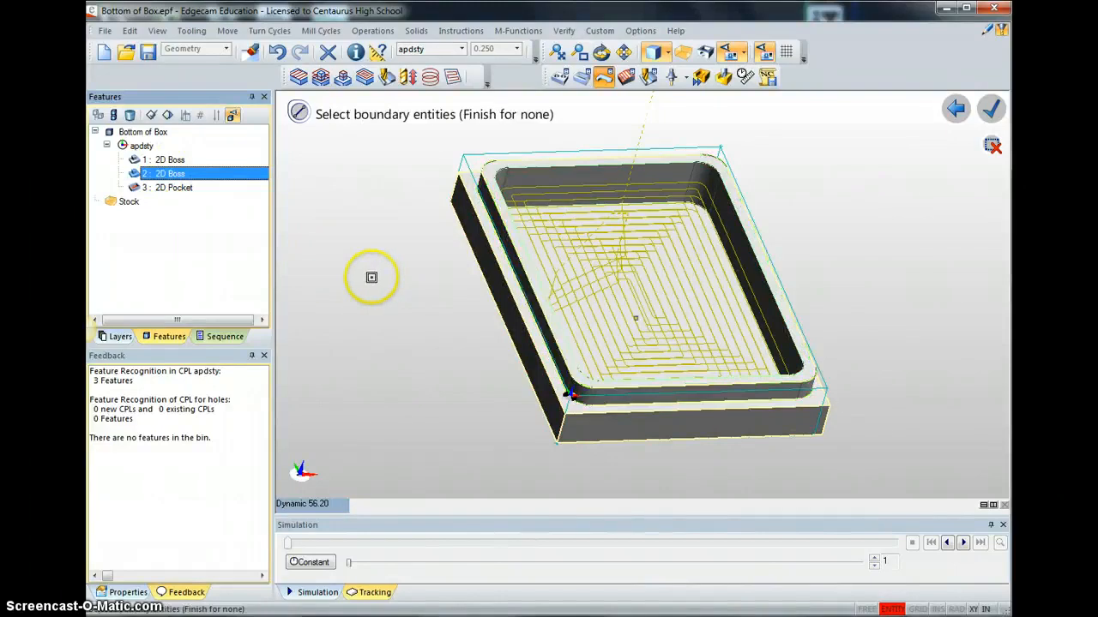
pyautogui.rightClick(375, 276)
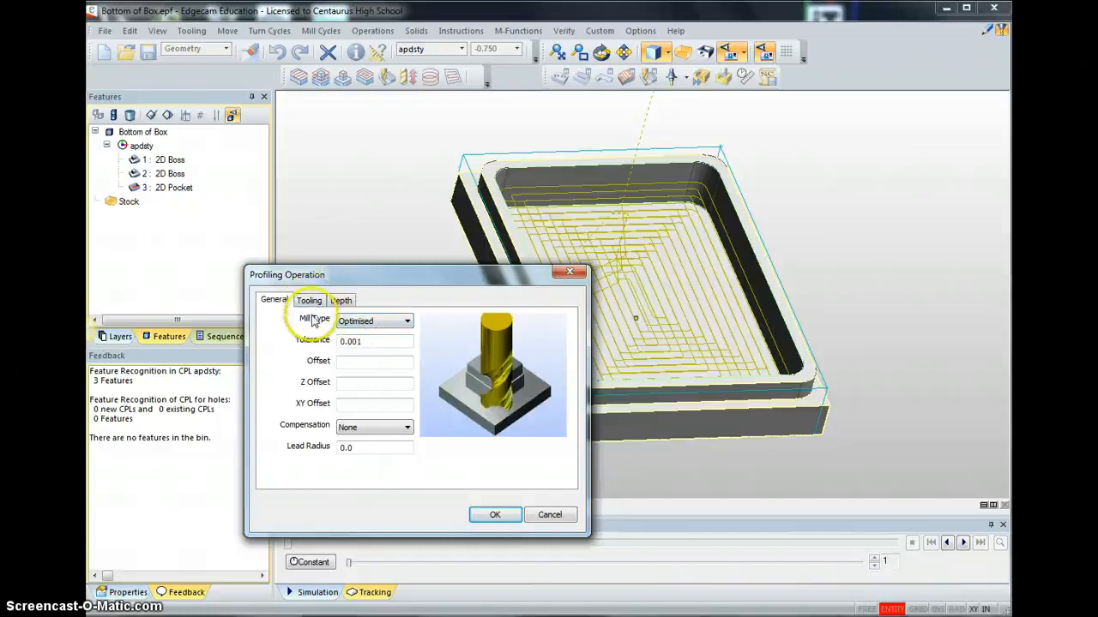
# Step: Set the profiling spindle speed to 4000, keeping the 0.25 tool diameter and an empty corner radius
pyautogui.click(369, 448)
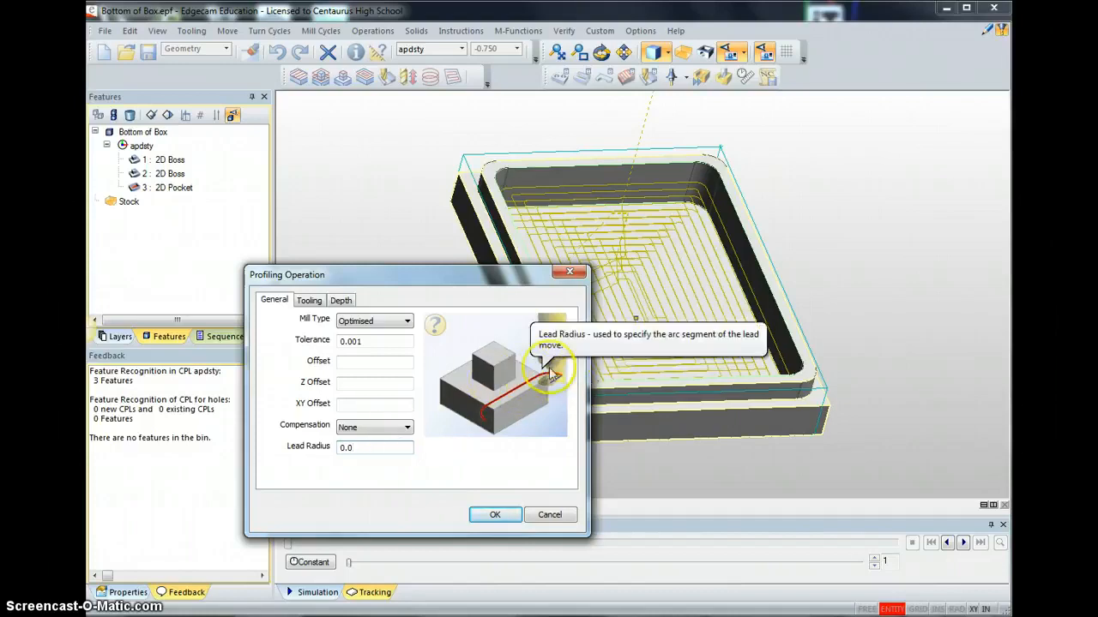
pyautogui.click(308, 300)
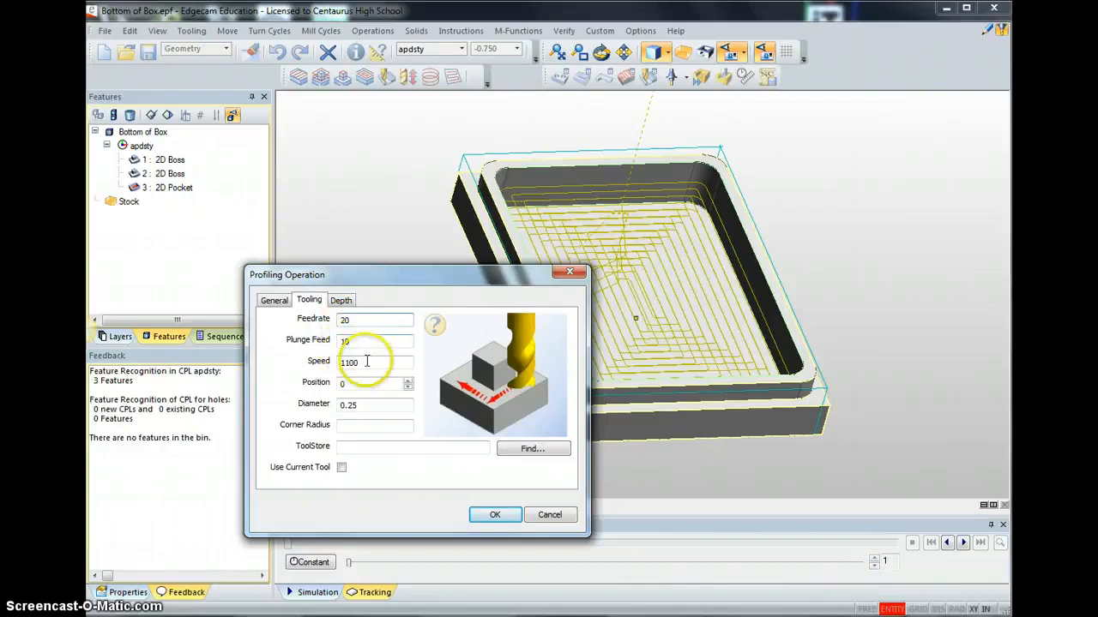
pyautogui.doubleClick(338, 363)
pyautogui.write('4000')
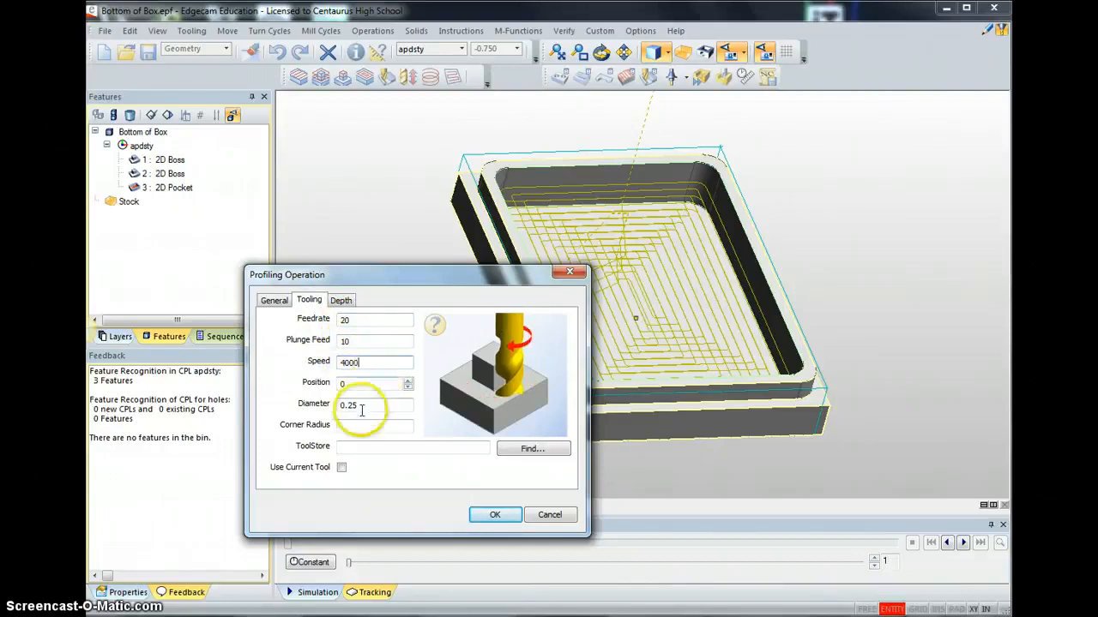
pyautogui.click(360, 406)
pyautogui.click(351, 425)
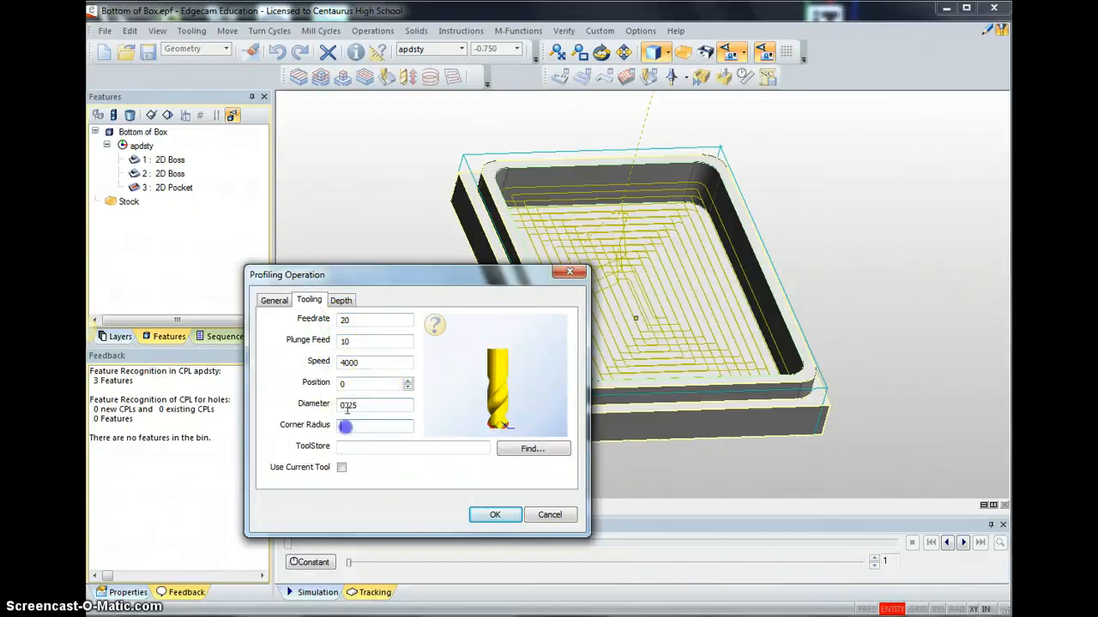
# Step: Set the profiling cut increment to 0.15 and generate the boss profiling toolpath
pyautogui.click(341, 300)
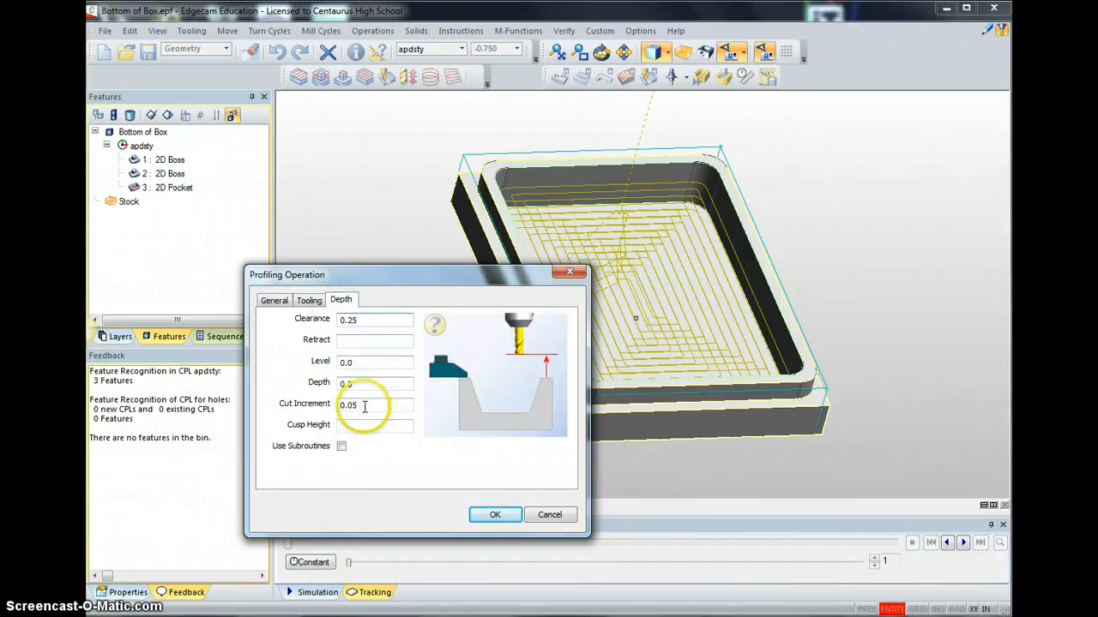
pyautogui.click(350, 406)
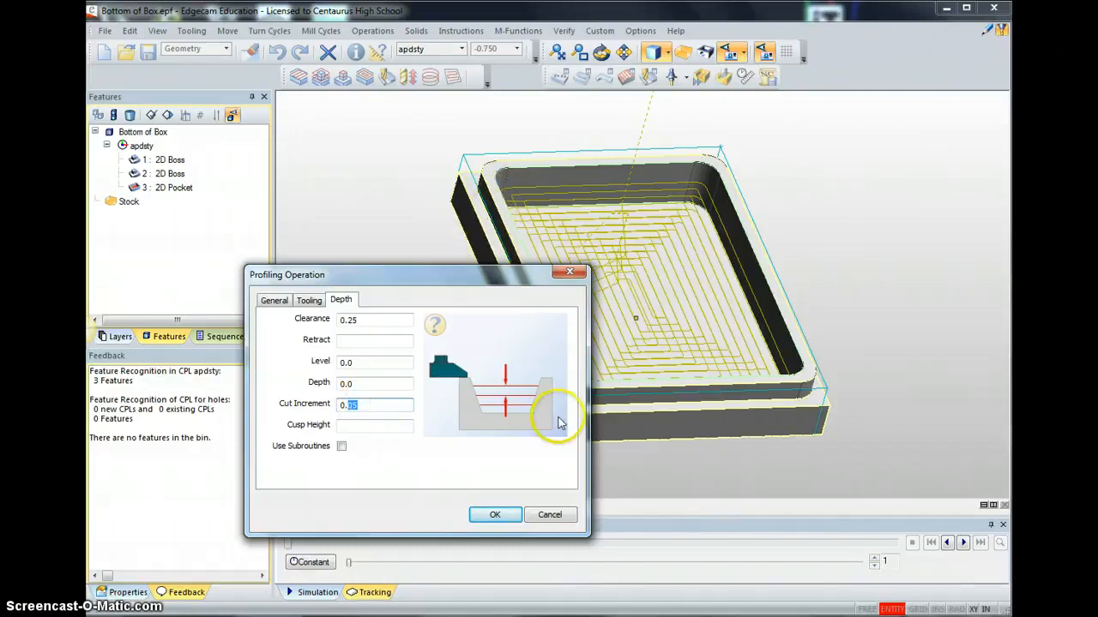
pyautogui.write('15')
pyautogui.click(494, 515)
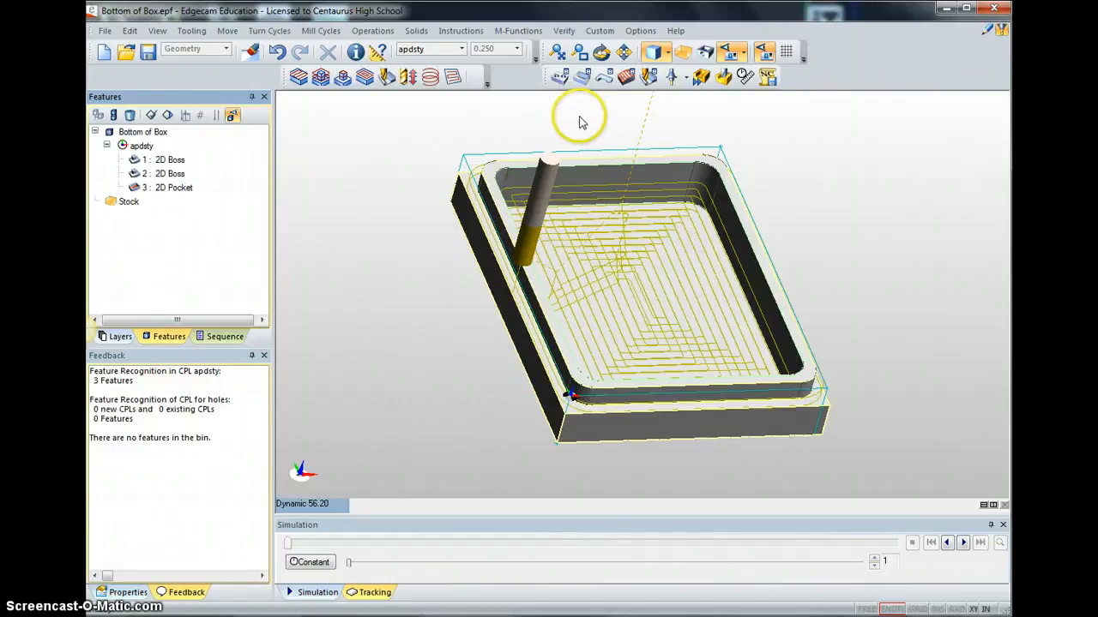
# Step: Start a Parallel Lace operation on the whole solid with an Optimised mill type and a 25% stepover
pyautogui.click(626, 78)
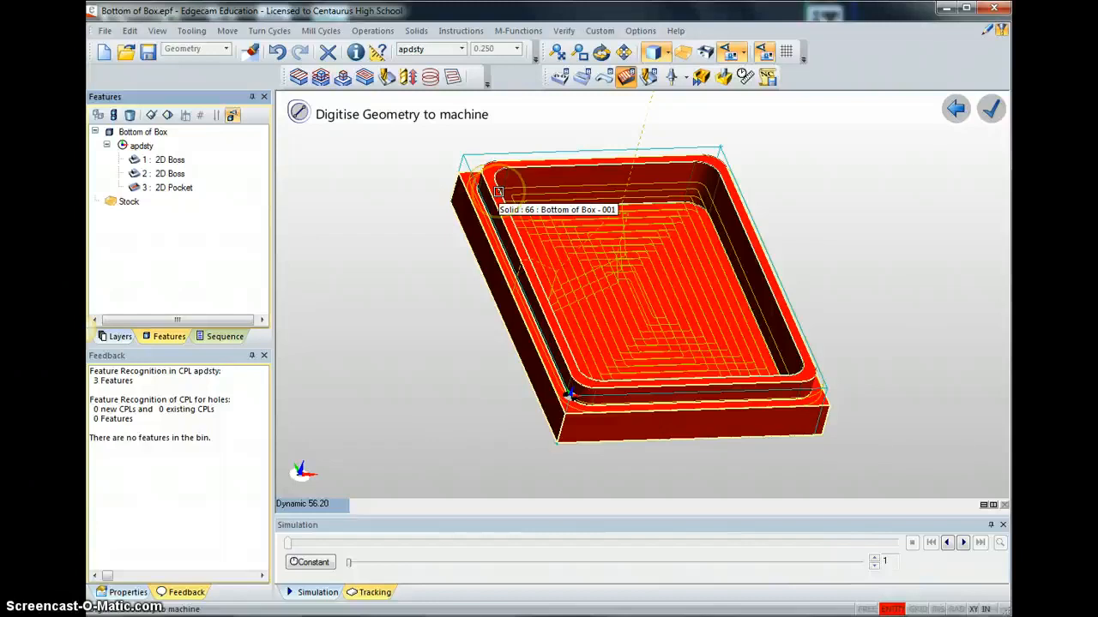
pyautogui.click(499, 193)
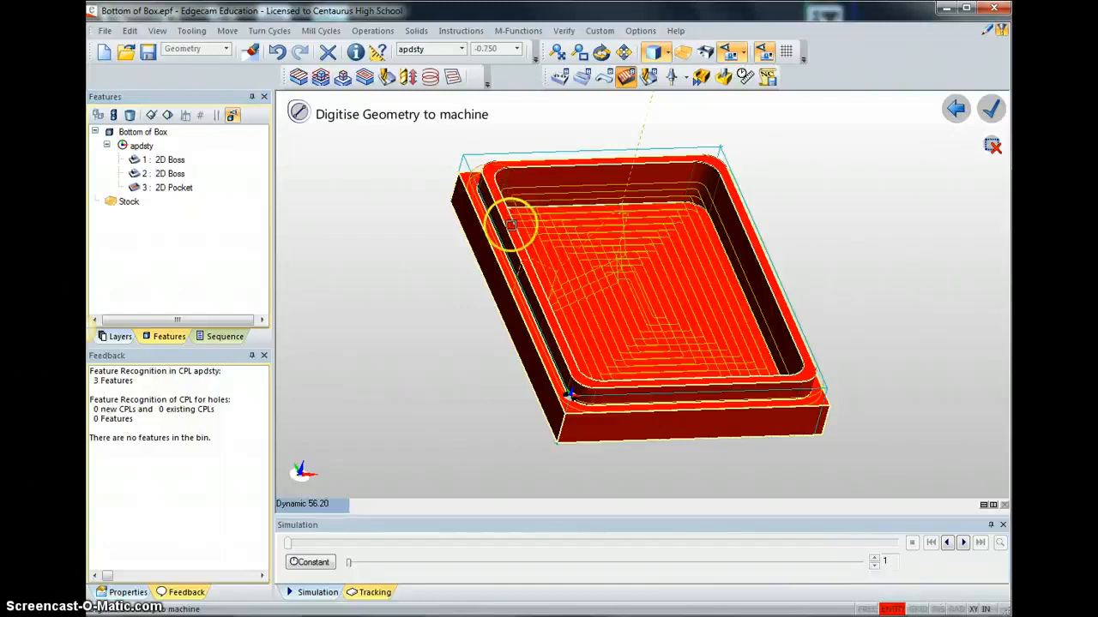
pyautogui.click(533, 243)
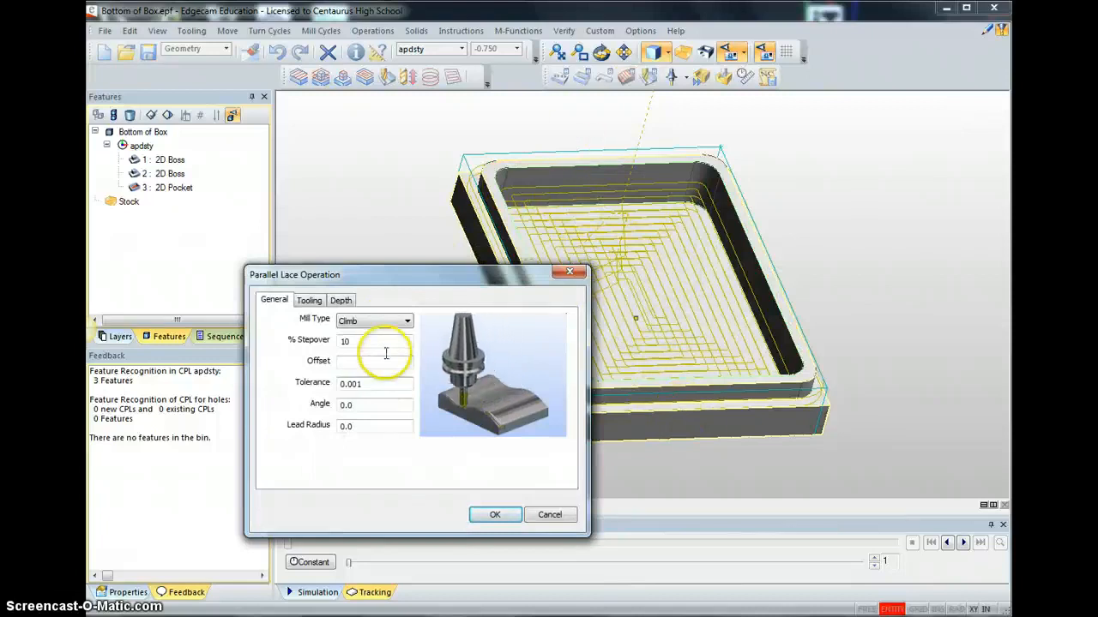
pyautogui.click(377, 320)
pyautogui.click(356, 352)
pyautogui.click(340, 342)
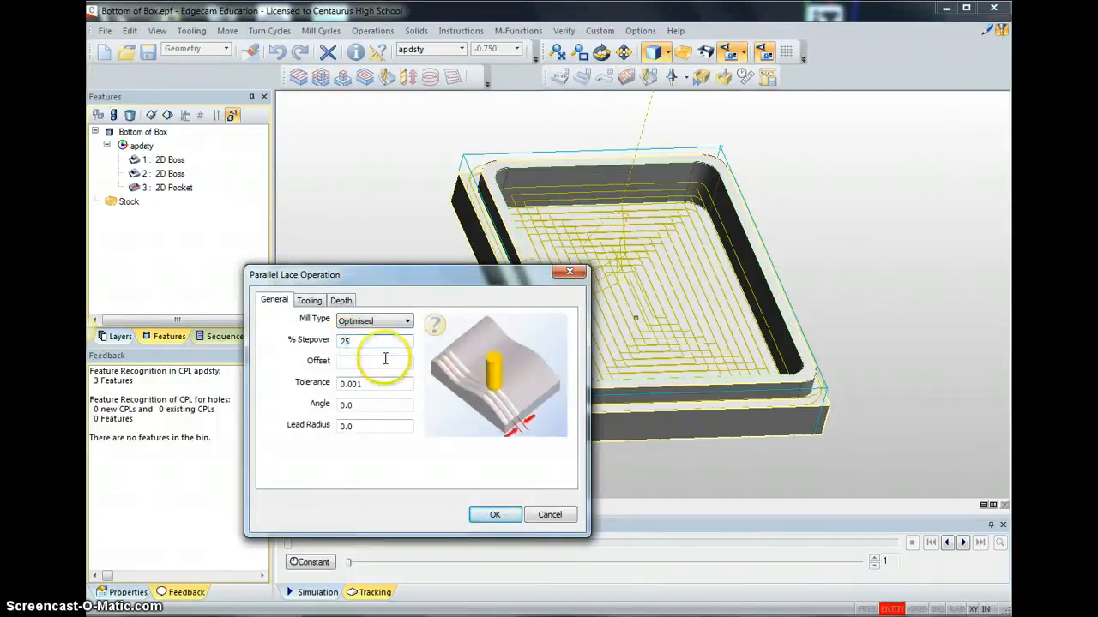
# Step: Set the lace tool's corner radius to .125, keeping the 0.25 diameter and 0.25 clearance, and generate the toolpath
pyautogui.click(310, 302)
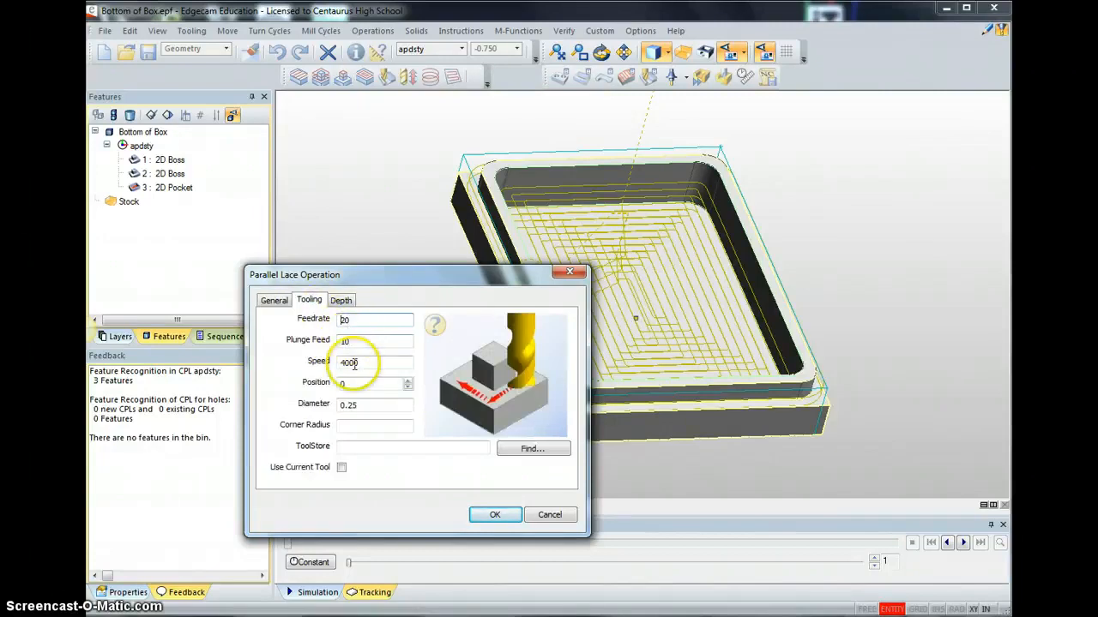
pyautogui.click(343, 425)
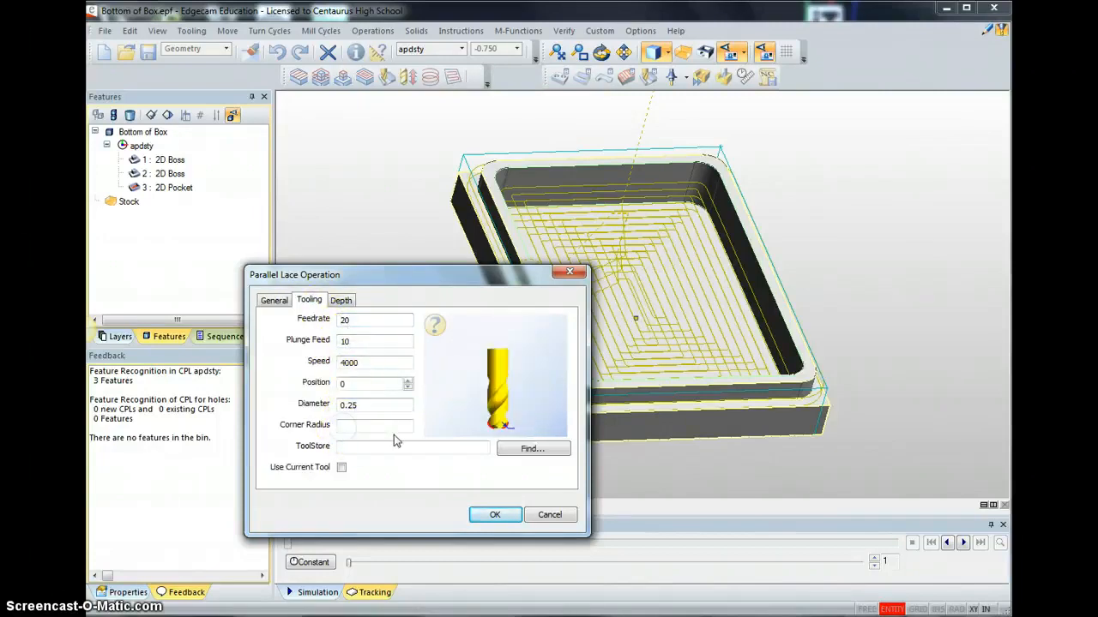
pyautogui.write('125')
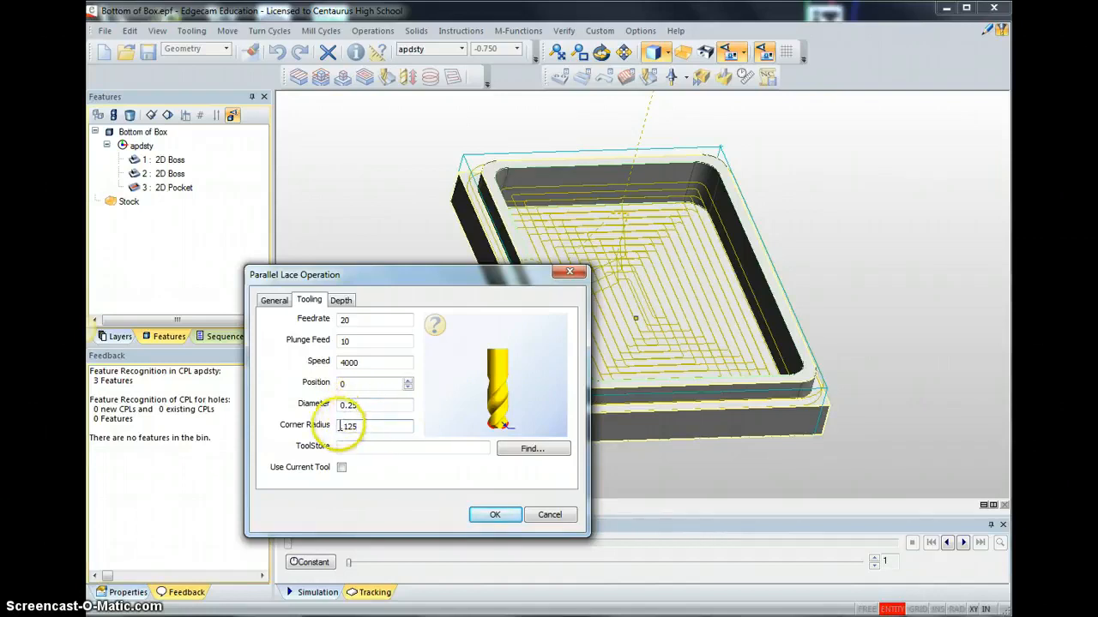
pyautogui.click(341, 300)
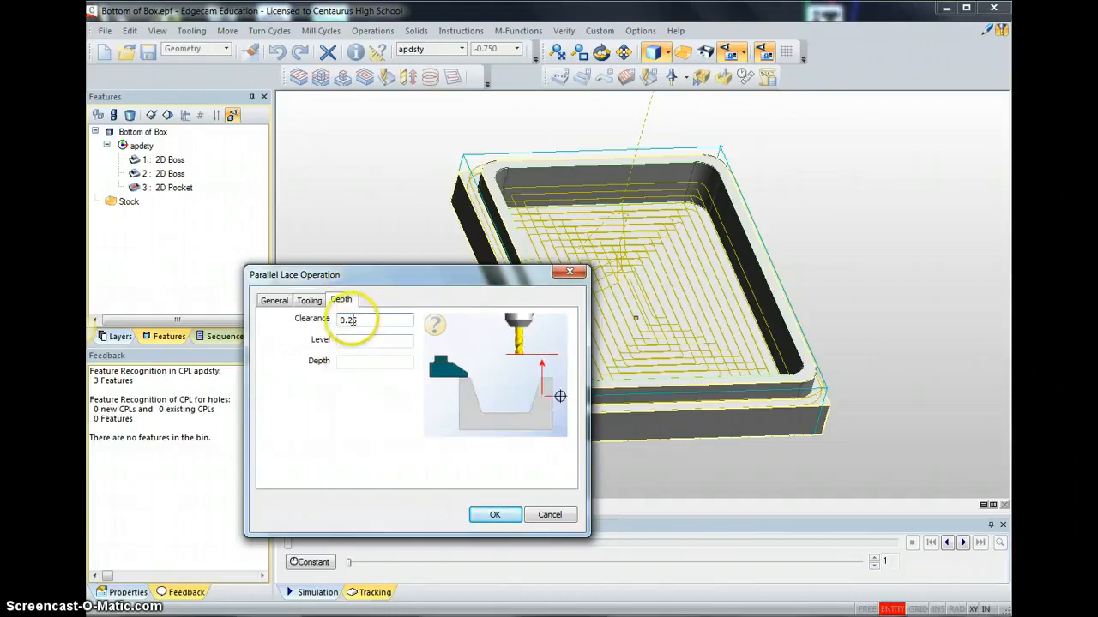
pyautogui.click(495, 515)
pyautogui.click(577, 413)
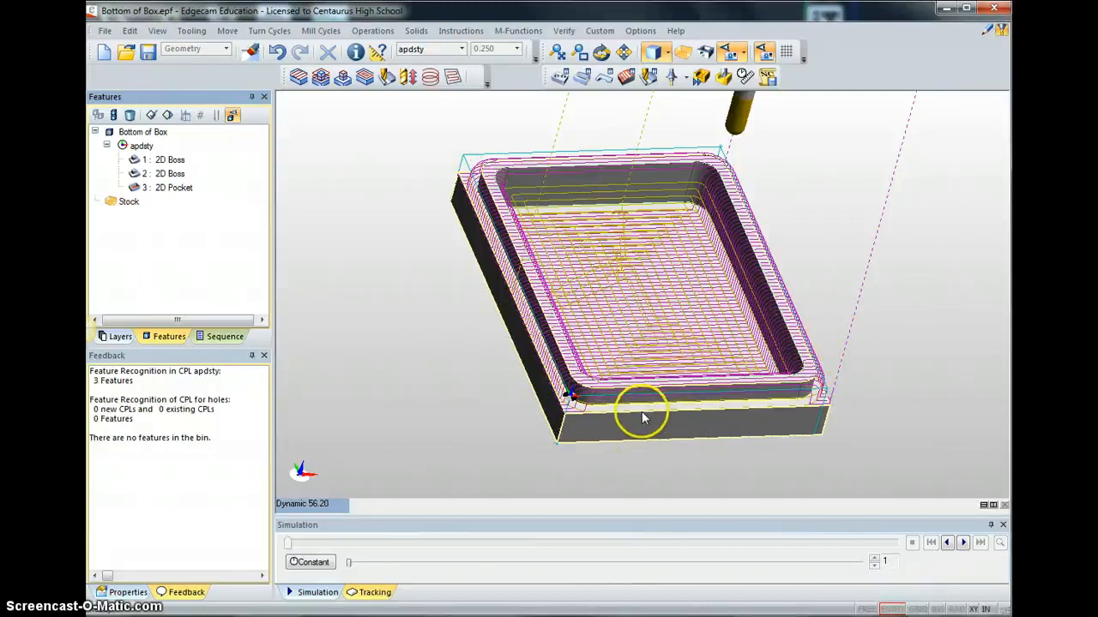
# Step: Edit the Parallel Lace operation in the sequence, setting its angle to 45 degrees, and regenerate the toolpath
pyautogui.click(216, 336)
pyautogui.doubleClick(171, 174)
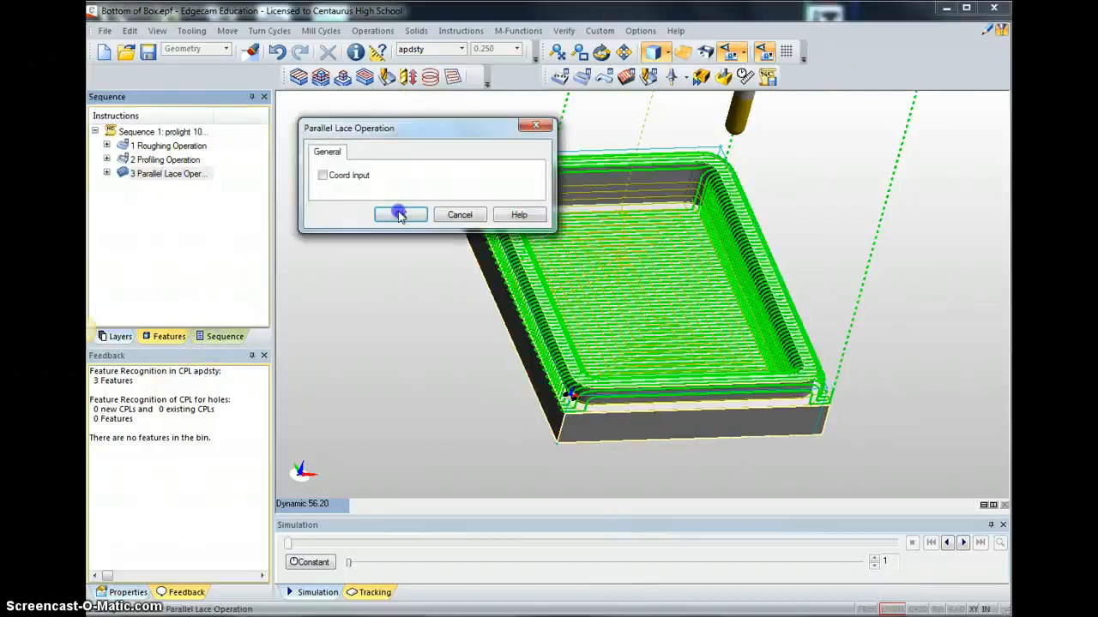
pyautogui.click(400, 215)
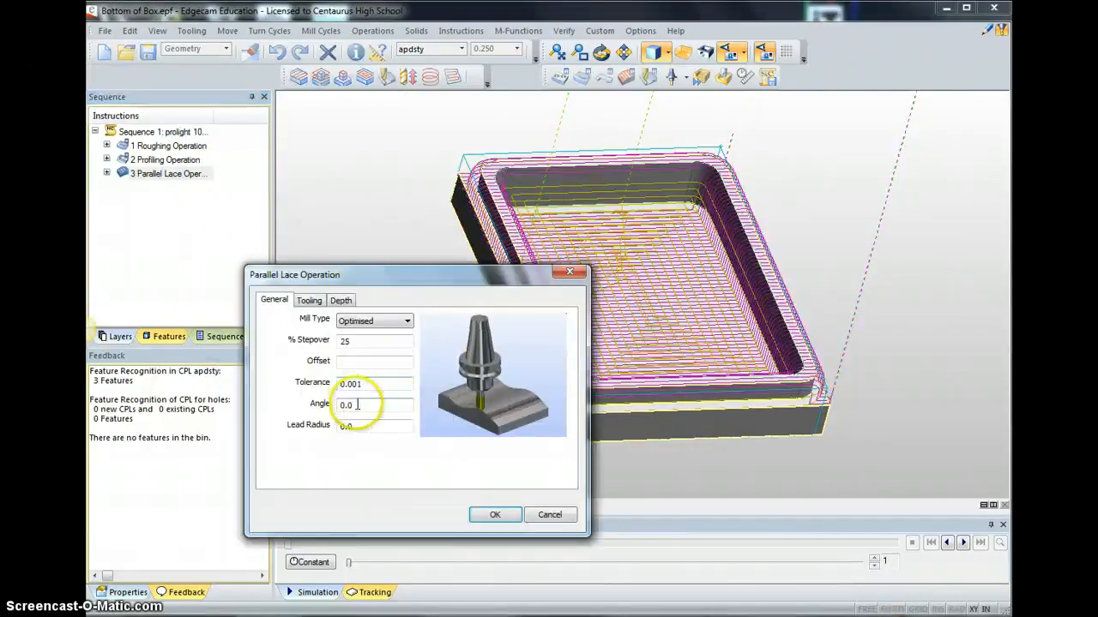
pyautogui.click(324, 410)
pyautogui.write('45')
pyautogui.click(493, 516)
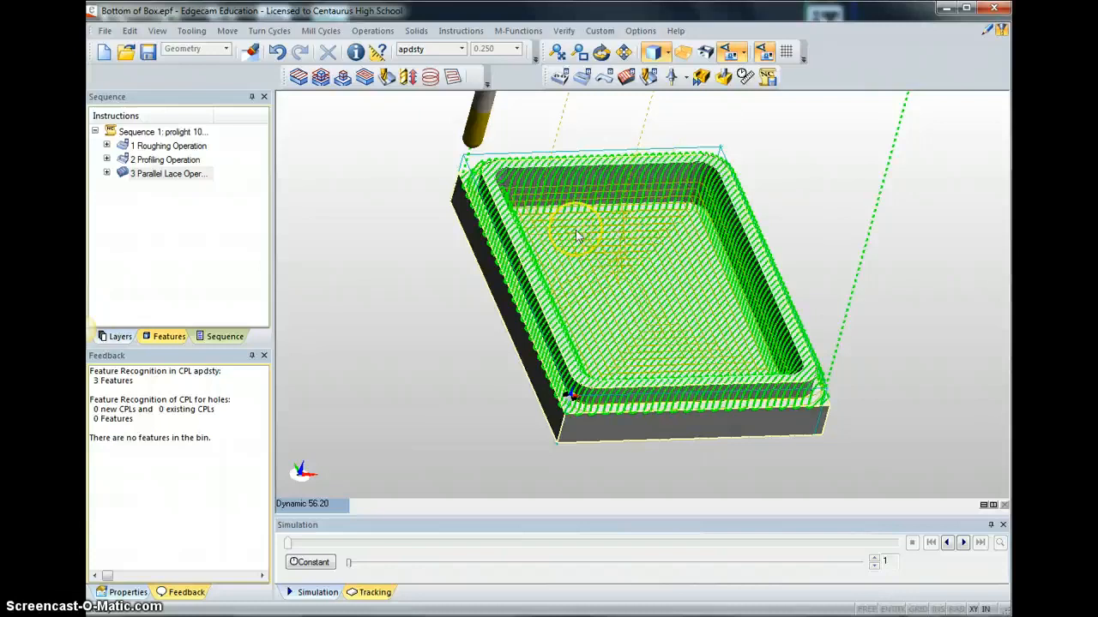
# Step: Delete the Parallel Lace operation from the machining sequence
pyautogui.click(142, 176)
pyautogui.rightClick(141, 176)
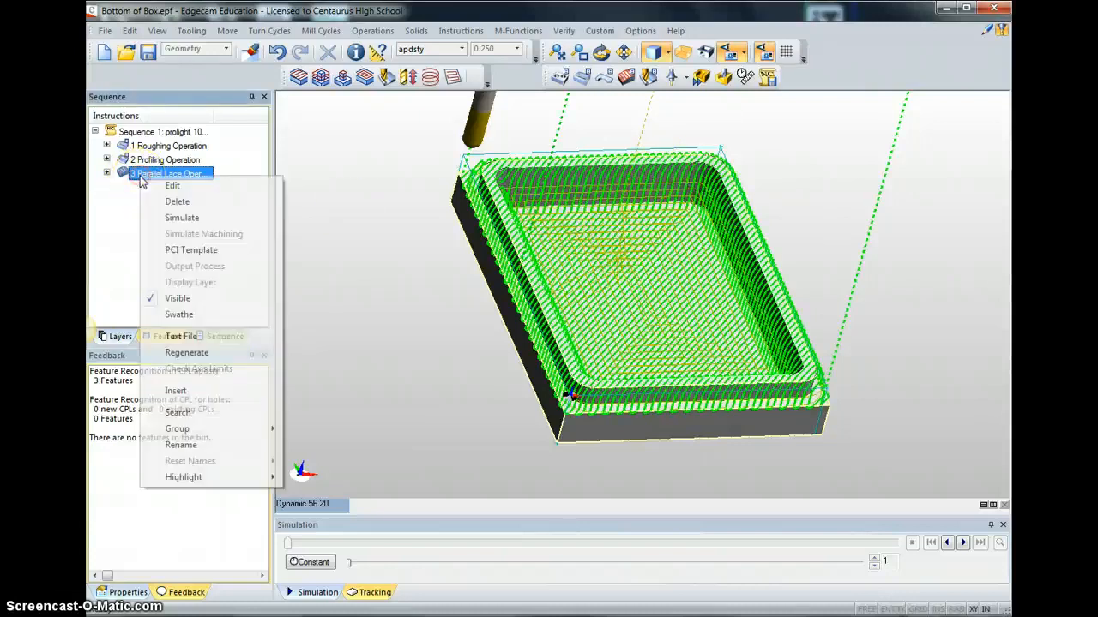
pyautogui.click(177, 202)
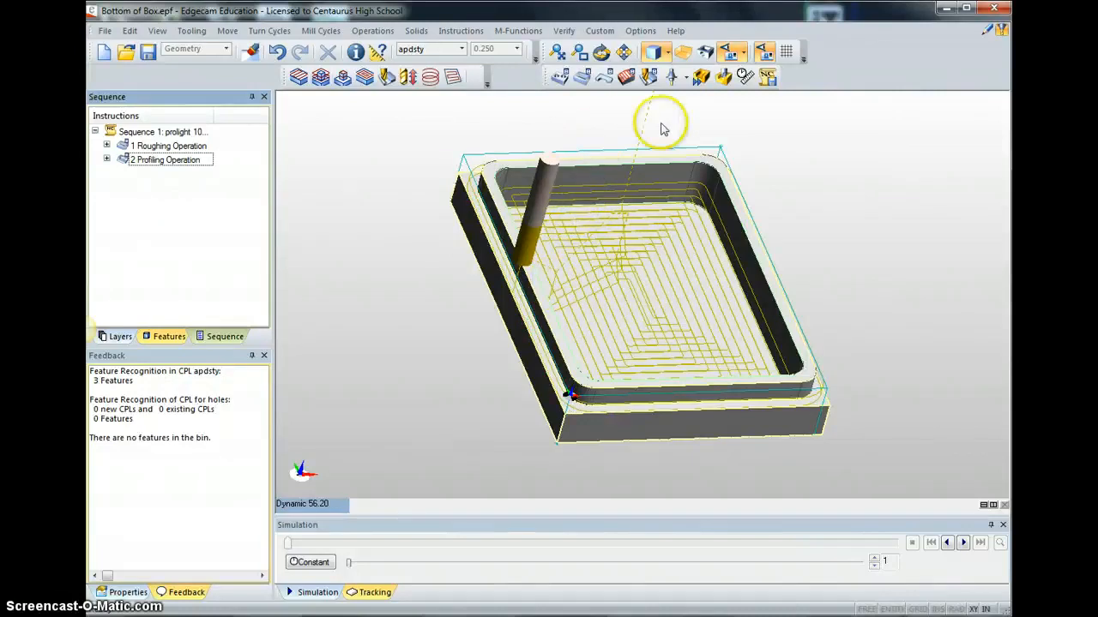
# Step: Run the machining simulation of the roughing and profiling operations in a taller simulator window at a faster playback speed
pyautogui.click(705, 79)
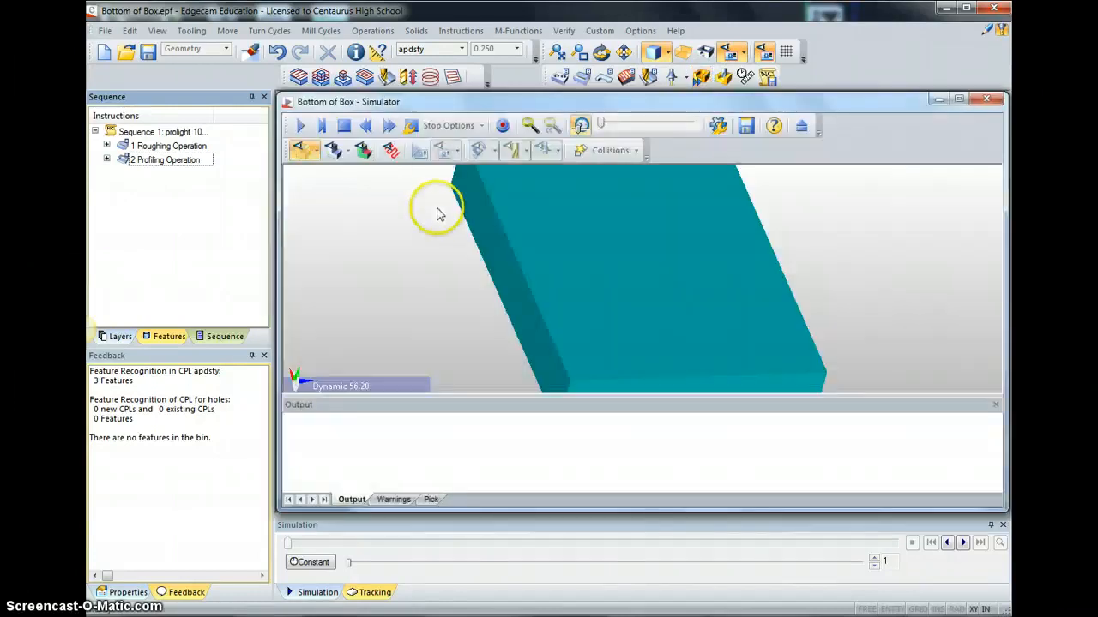
pyautogui.click(314, 128)
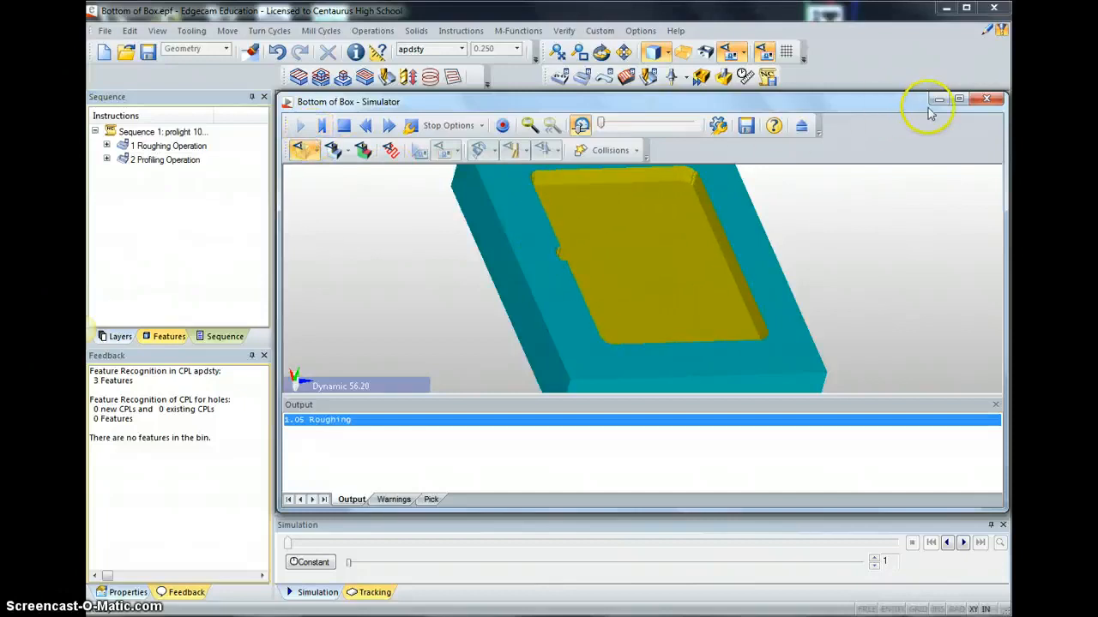
pyautogui.moveTo(993, 512); pyautogui.dragTo(990, 600)
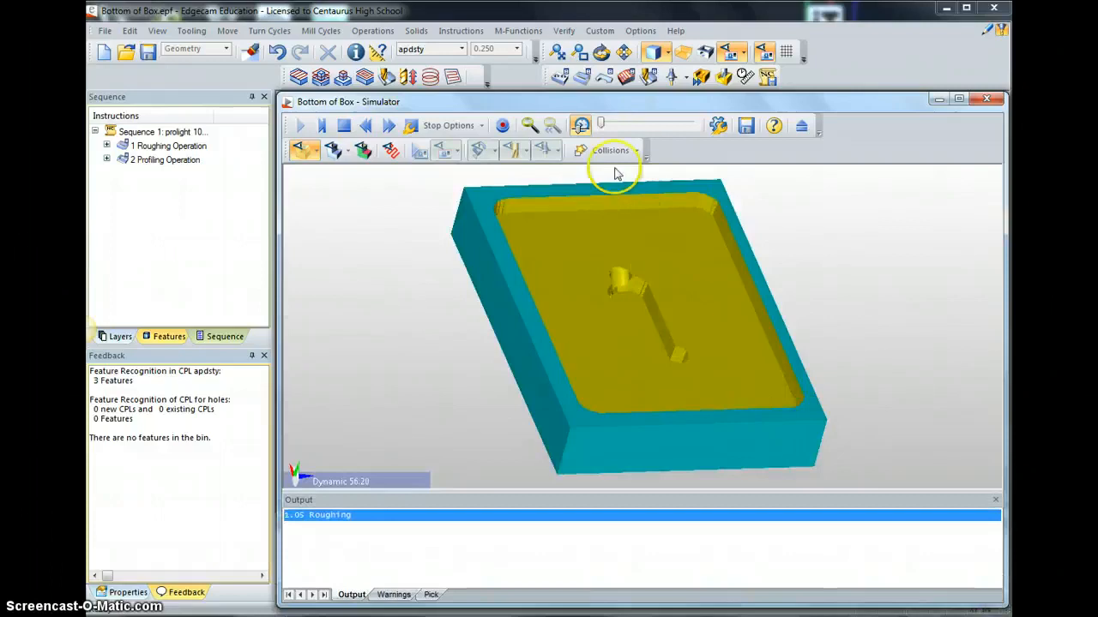
pyautogui.moveTo(603, 125); pyautogui.dragTo(614, 124)
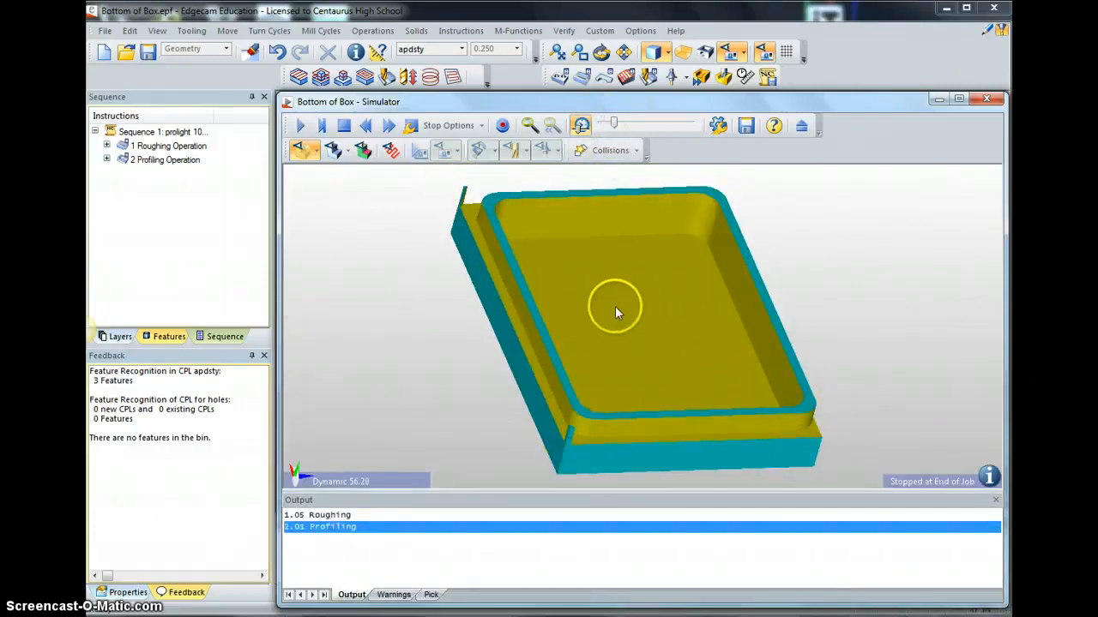
# Step: Examine the simulated part's pocket, rim and remaining corner material from several angles, and close the simulator
pyautogui.moveTo(558, 102); pyautogui.dragTo(453, 73)
pyautogui.click(461, 78)
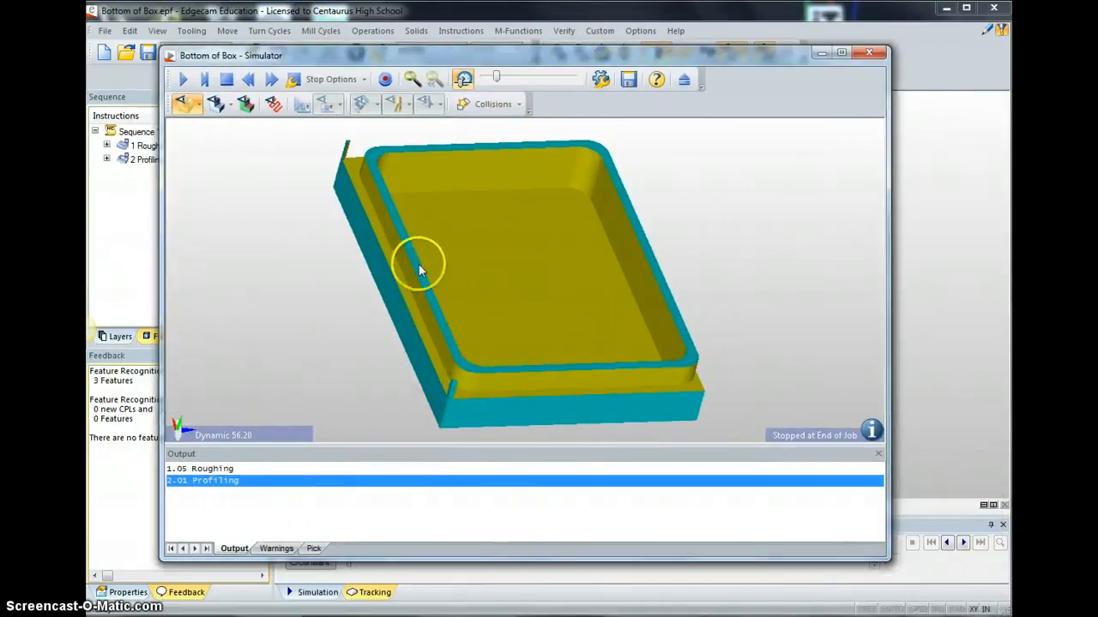
pyautogui.moveTo(406, 242)
pyautogui.mouseDown()
pyautogui.moveTo(385, 255)
pyautogui.moveTo(385, 301)
pyautogui.moveTo(335, 218)
pyautogui.moveTo(400, 262)
pyautogui.moveTo(375, 230)
pyautogui.moveTo(544, 321)
pyautogui.mouseUp()
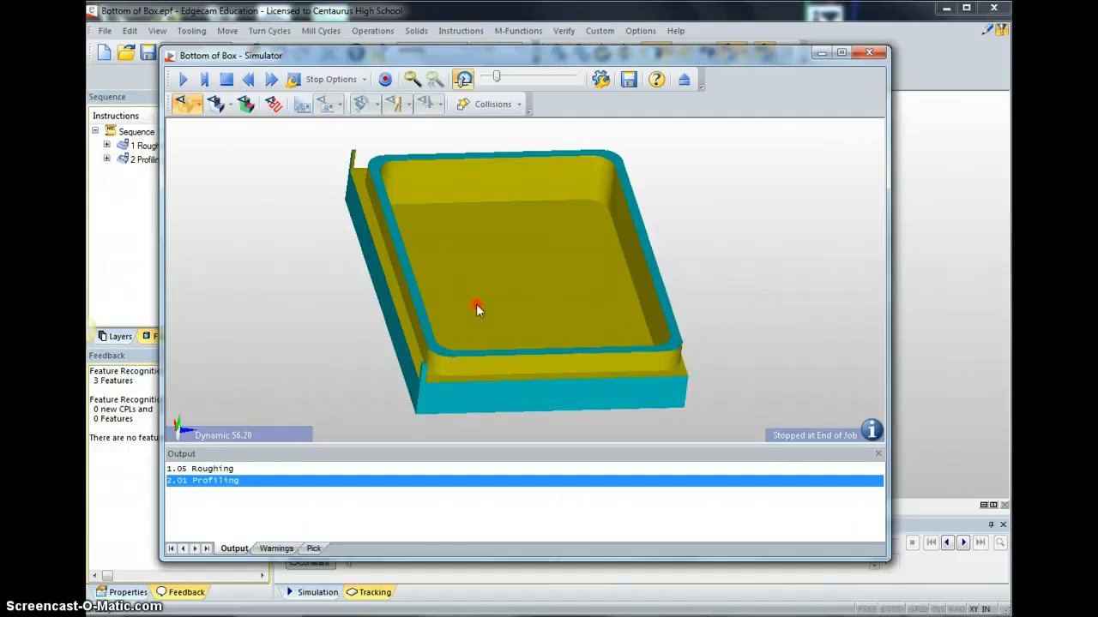
pyautogui.moveTo(478, 306); pyautogui.dragTo(431, 239)
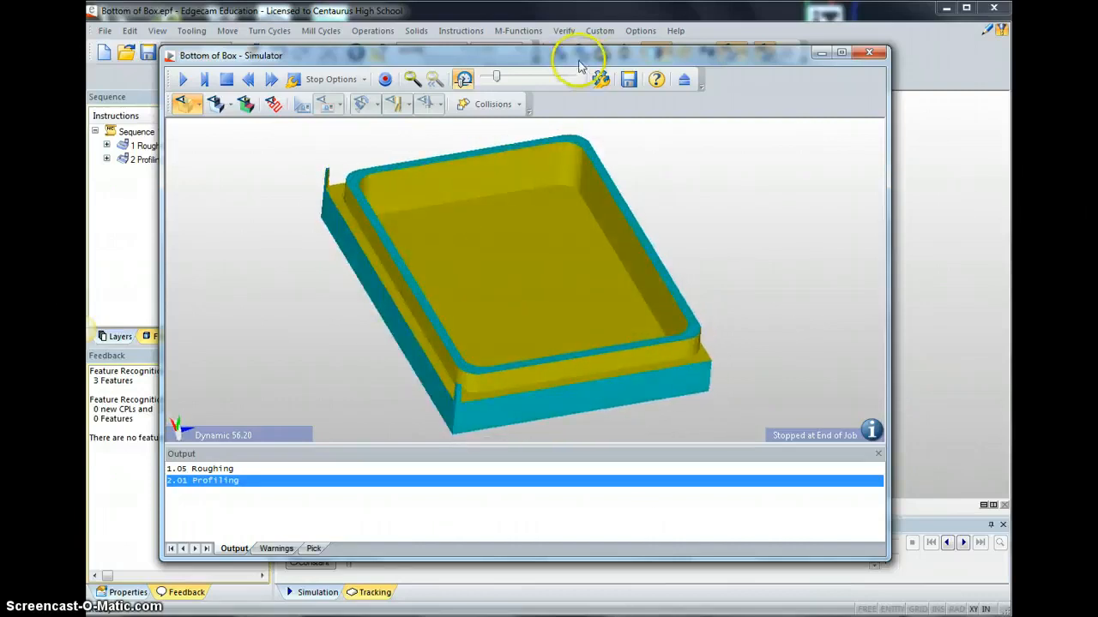
pyautogui.moveTo(579, 62); pyautogui.dragTo(509, 26)
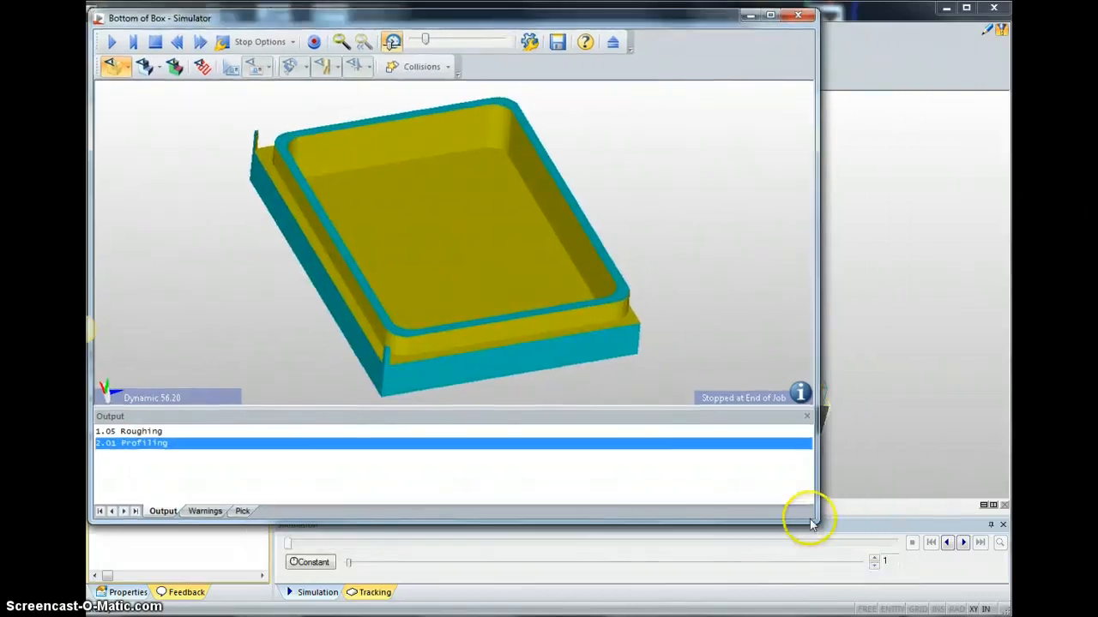
pyautogui.moveTo(818, 521); pyautogui.dragTo(923, 557)
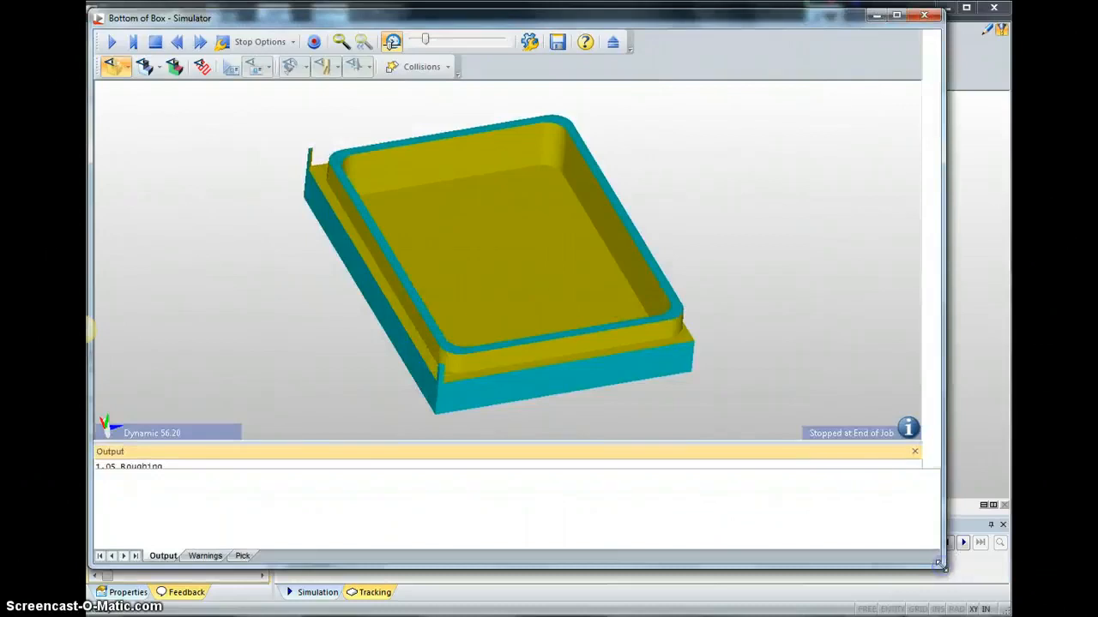
pyautogui.moveTo(696, 19); pyautogui.dragTo(731, 47)
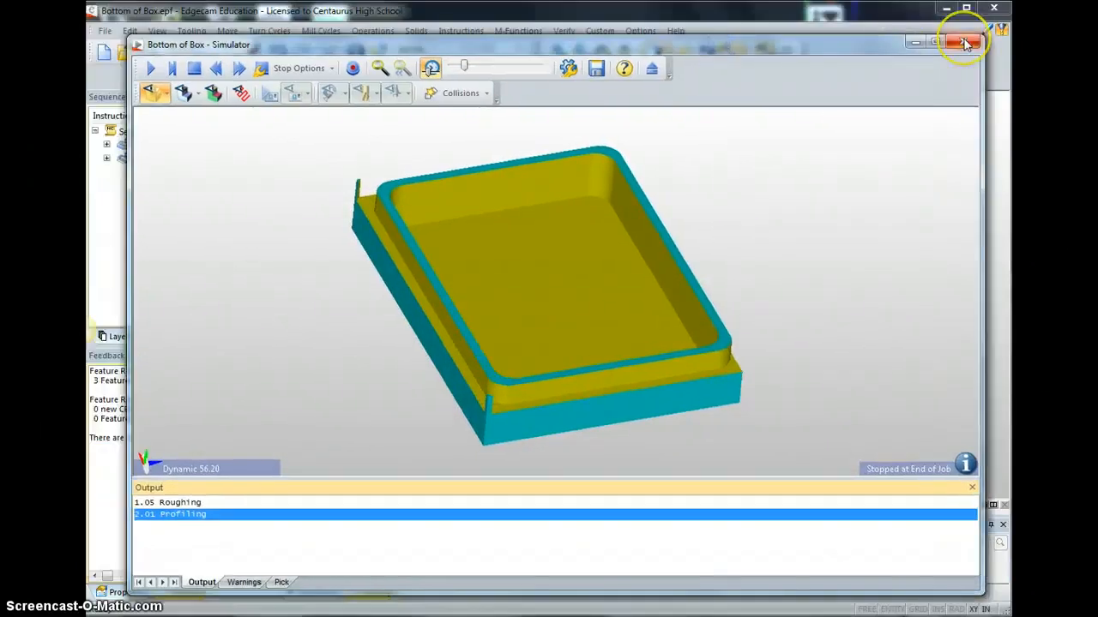
pyautogui.click(966, 43)
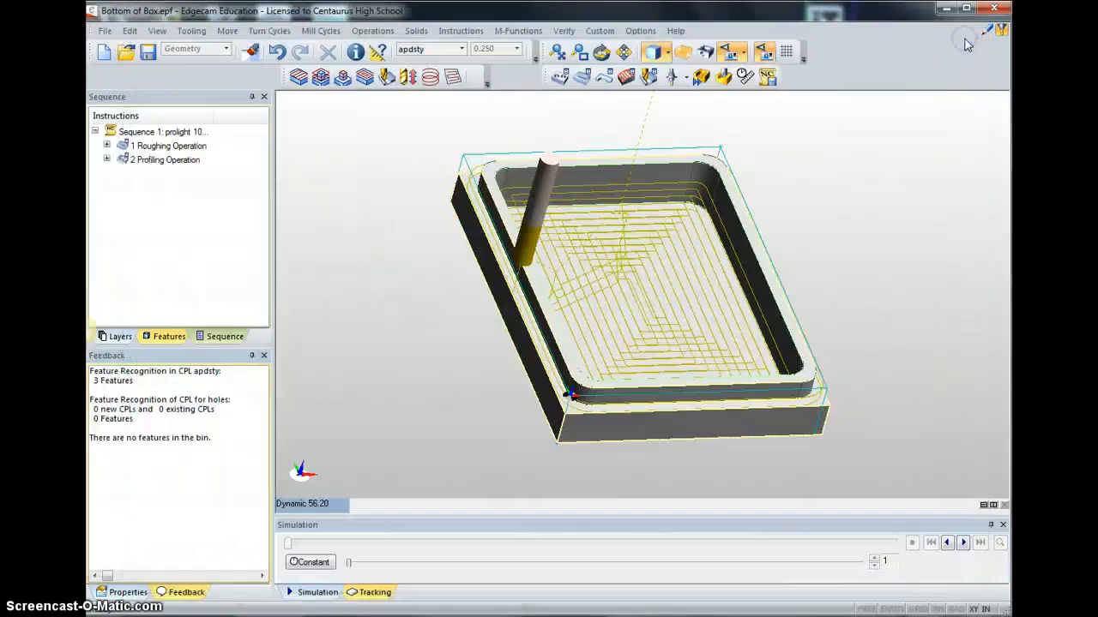
# Step: Generate the CNC code for the sequence, declining to overwrite the existing Bottom of Box.nc file
pyautogui.click(767, 78)
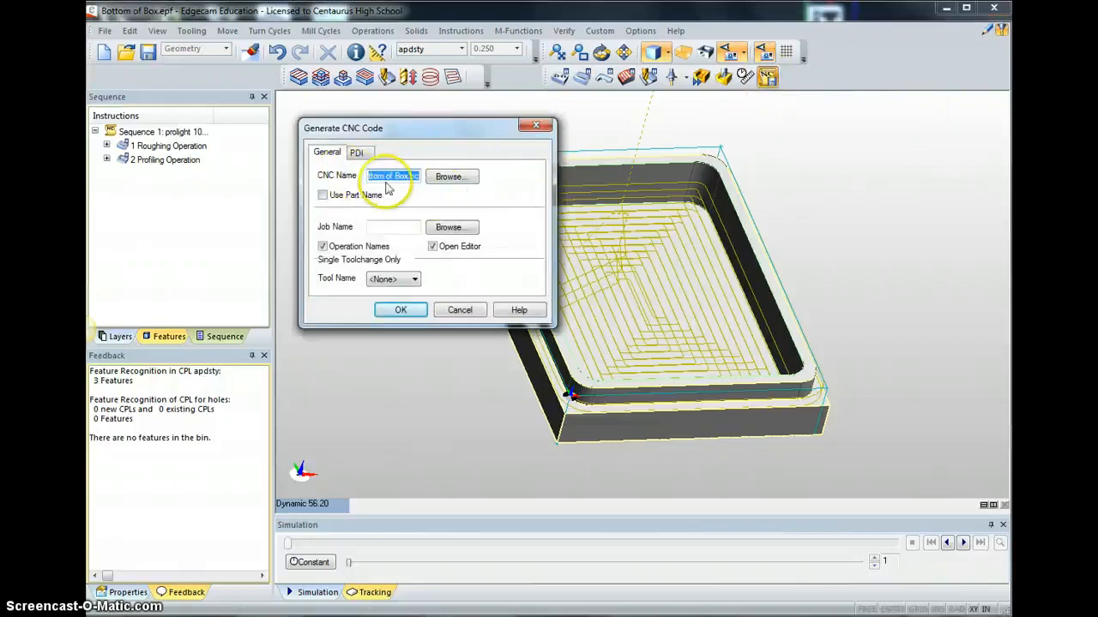
pyautogui.click(401, 313)
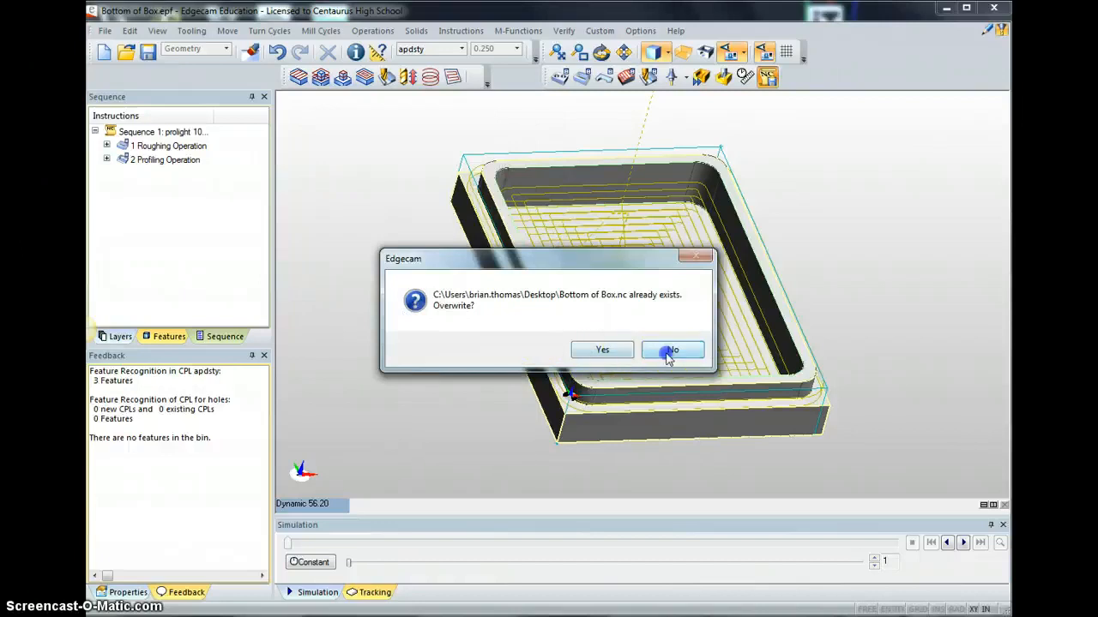
pyautogui.click(650, 358)
pyautogui.press('Delete')
pyautogui.click(410, 312)
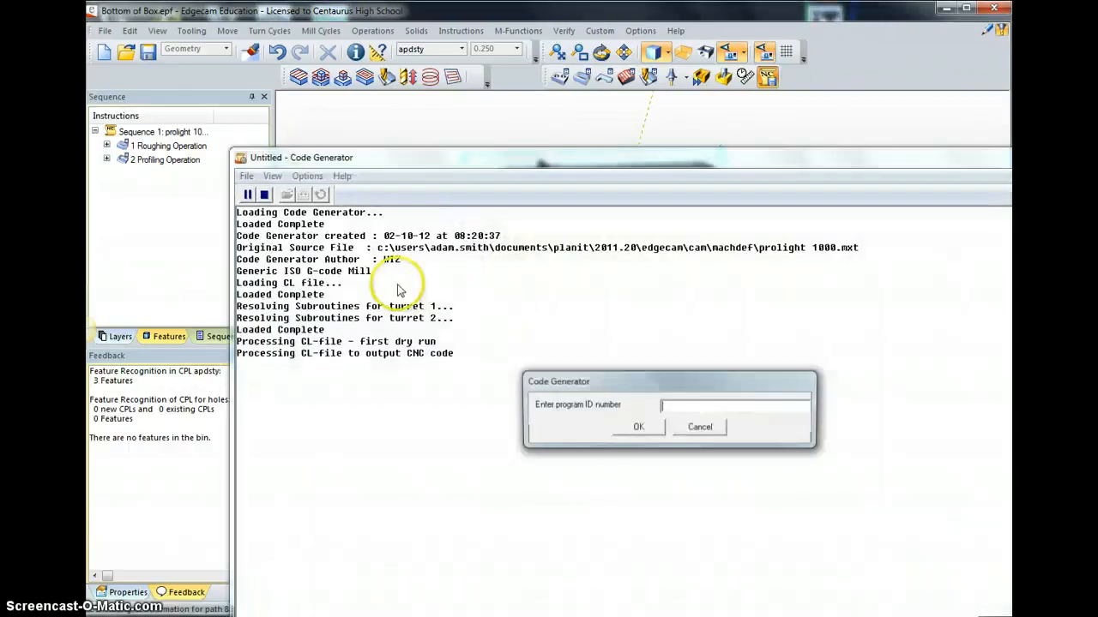
# Step: Leave the program ID number empty, enter the programmer's name and open the generated code in the editor
pyautogui.click(647, 428)
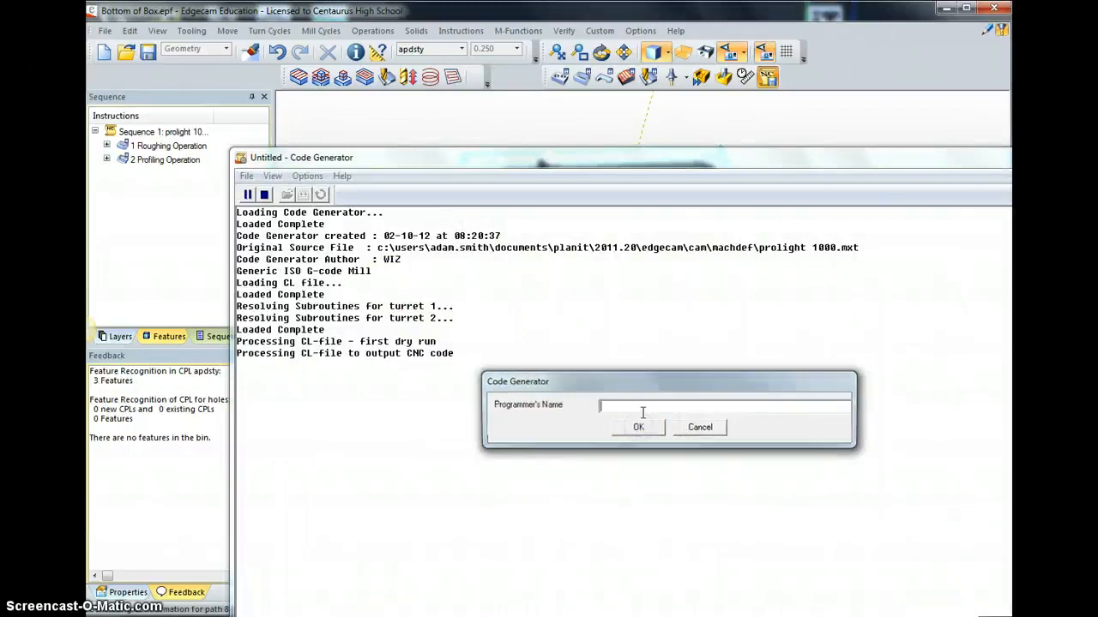
pyautogui.write('Mr')
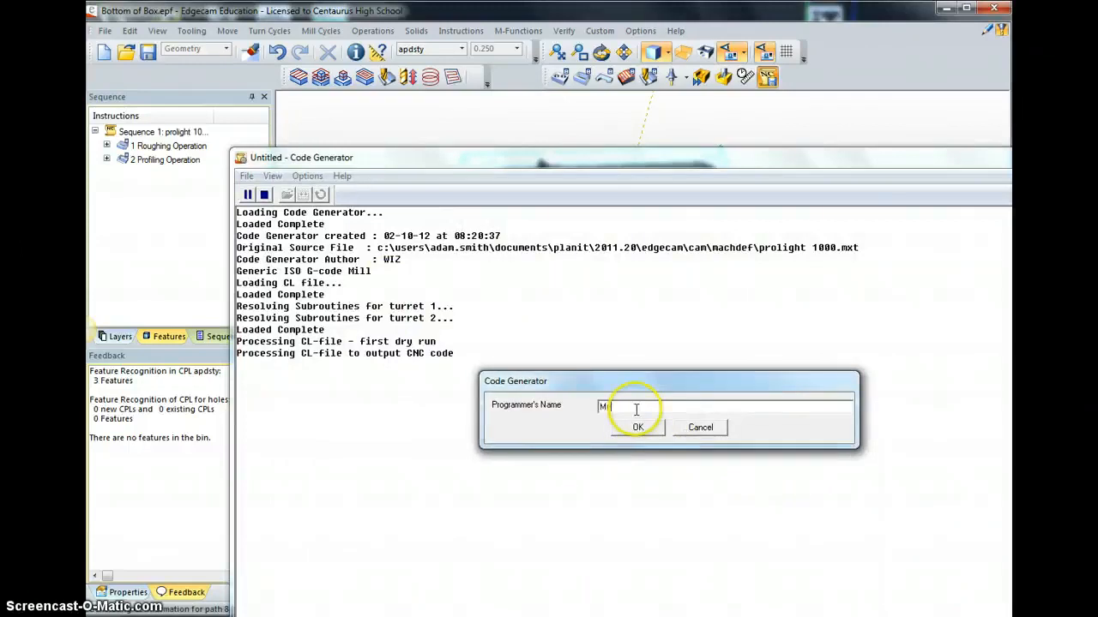
pyautogui.write(' T-Bomb')
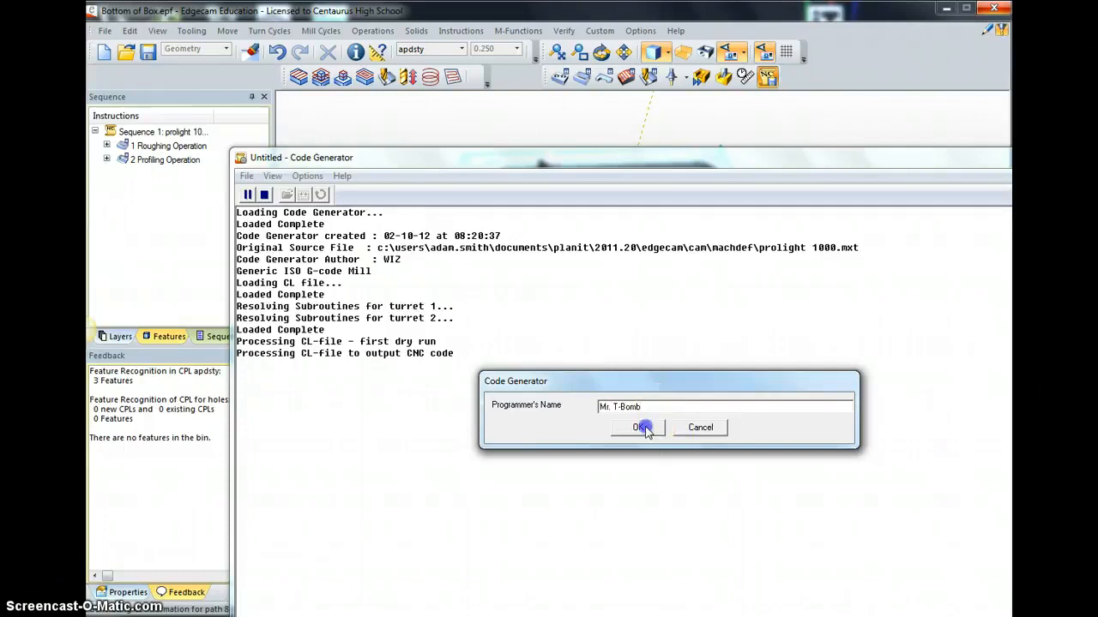
pyautogui.click(640, 426)
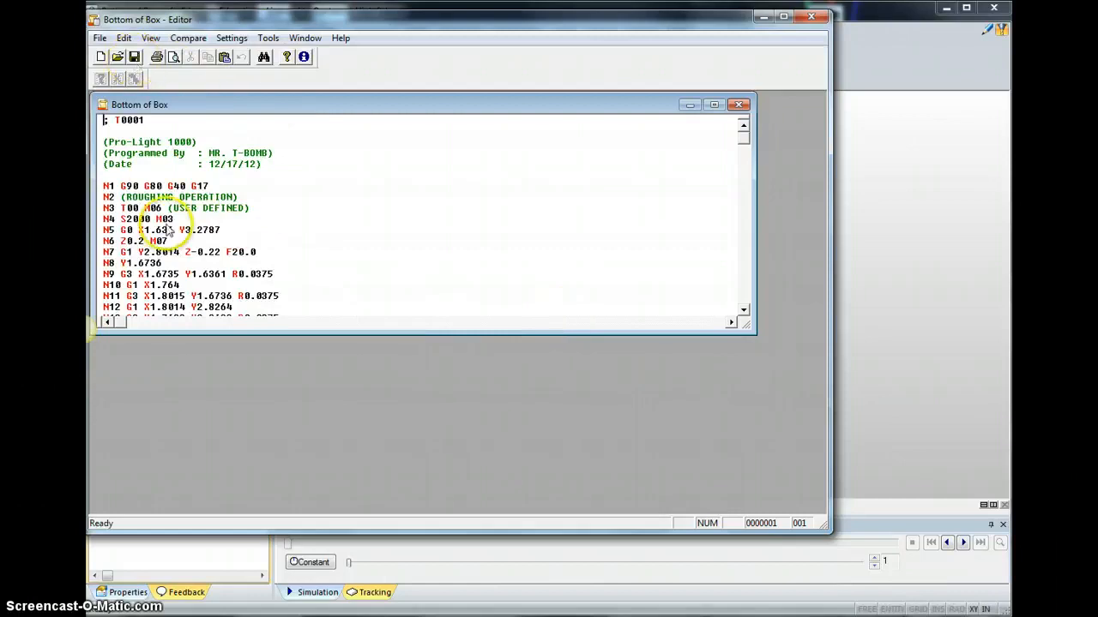
# Step: Review the tool-change and spindle-speed lines, and append X2Y2Z2 to the M05 spindle-stop line N457 near the program's end
pyautogui.doubleClick(230, 213)
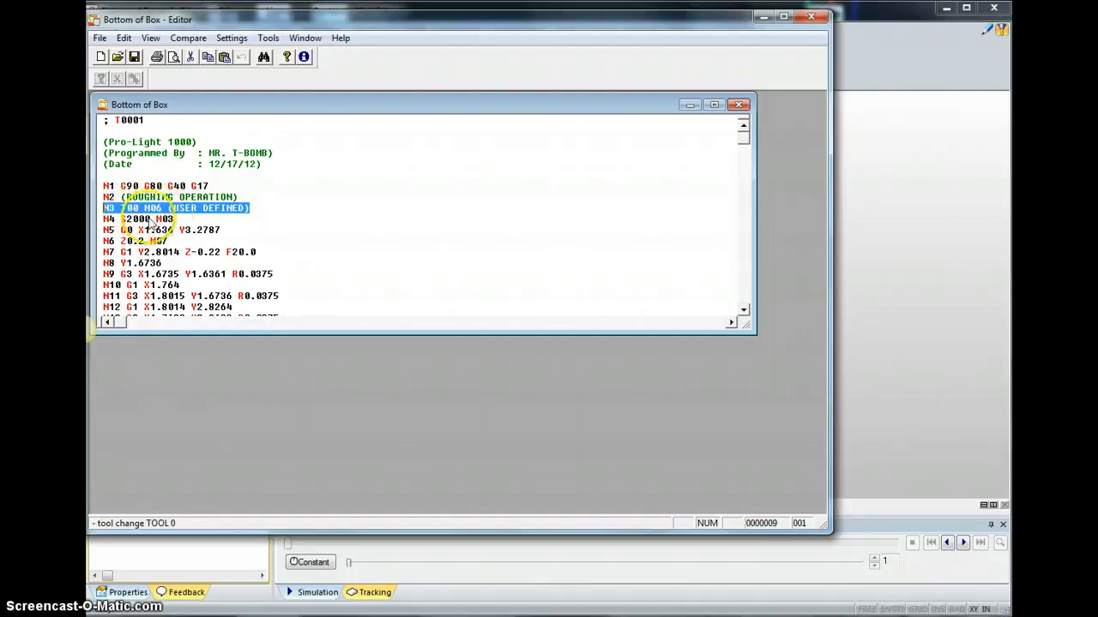
pyautogui.click(127, 220)
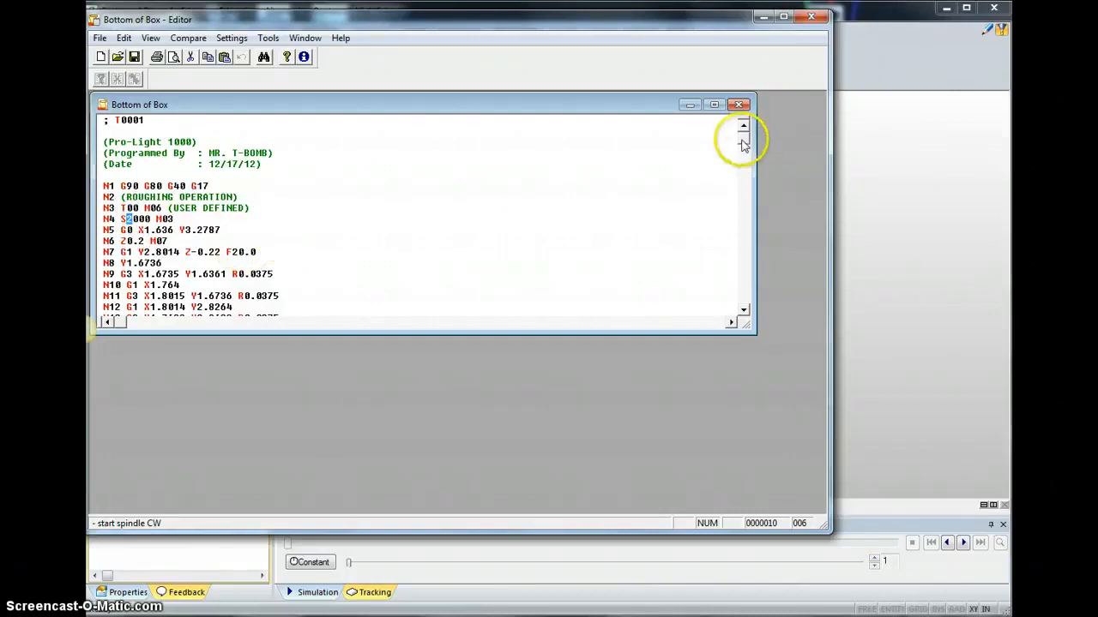
pyautogui.moveTo(744, 142); pyautogui.dragTo(747, 304)
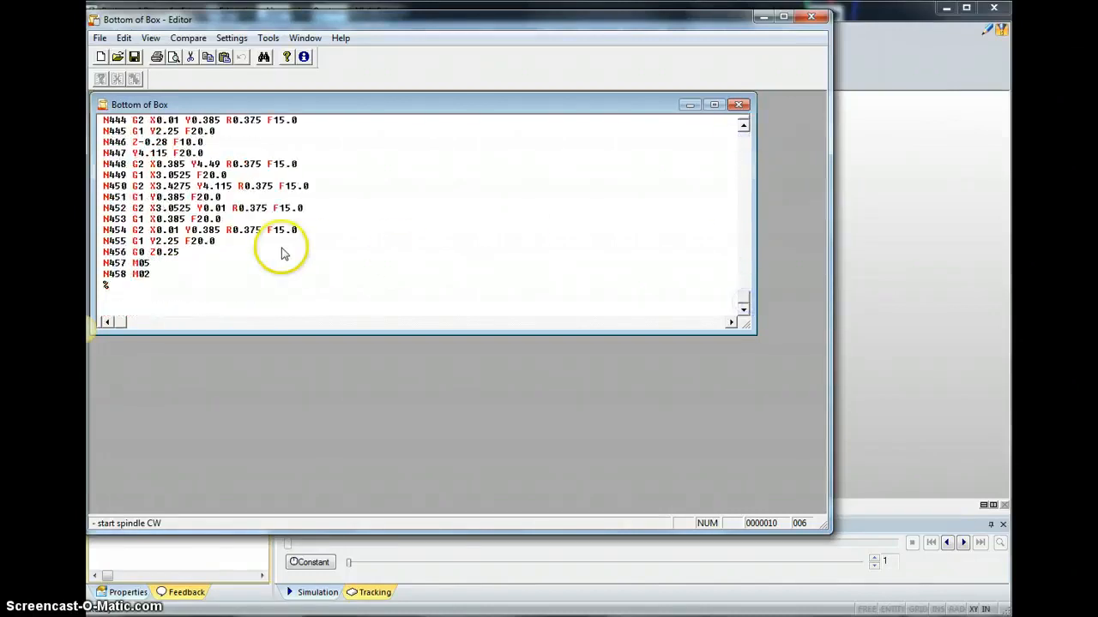
pyautogui.click(152, 264)
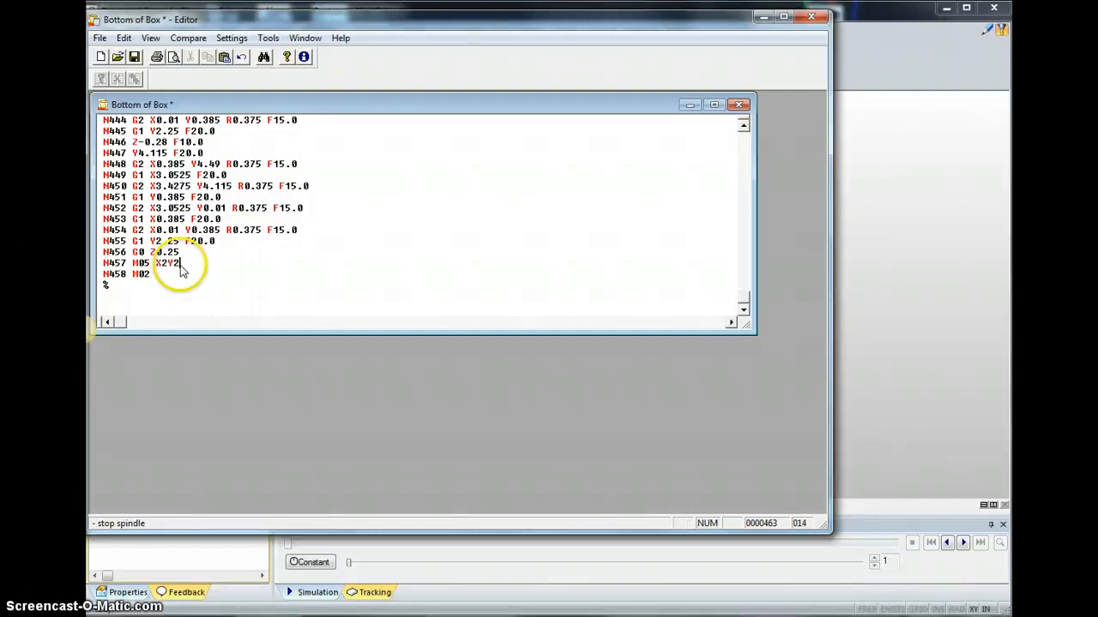
pyautogui.click(182, 269)
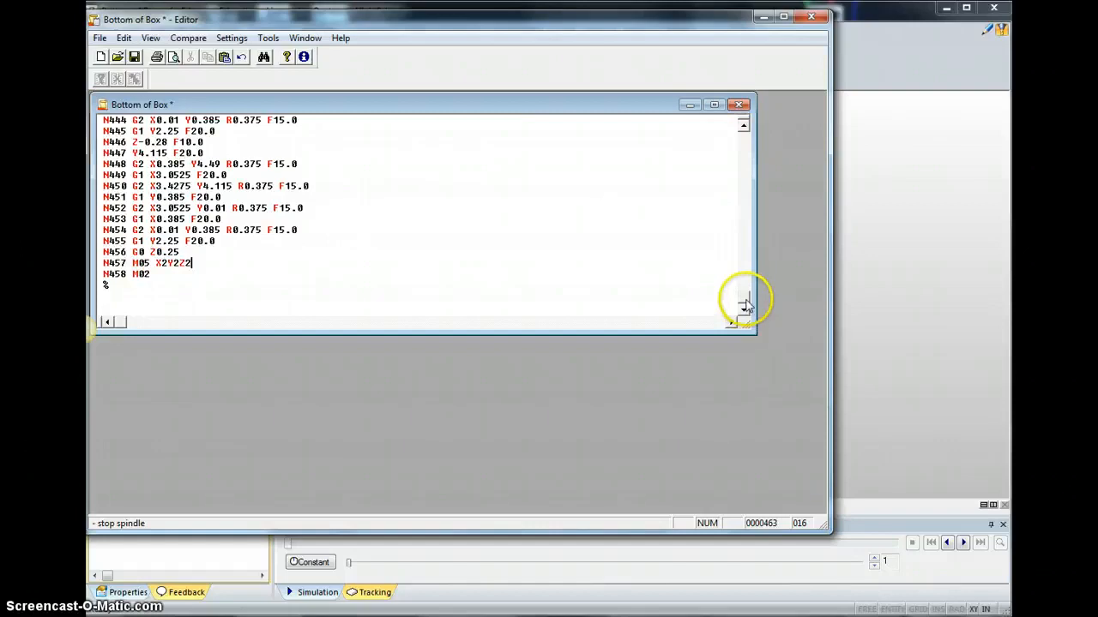
# Step: Save the edited program and mark the N3 tool-change line and the end of line N1 in its opening lines
pyautogui.moveTo(743, 299); pyautogui.dragTo(743, 133)
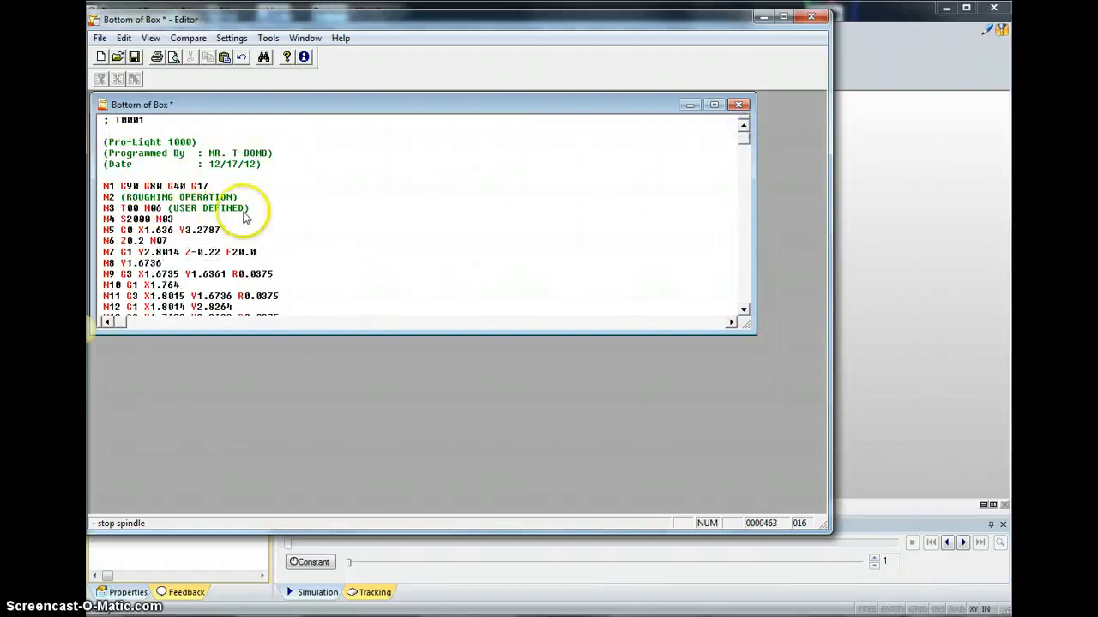
pyautogui.moveTo(249, 208); pyautogui.dragTo(102, 208)
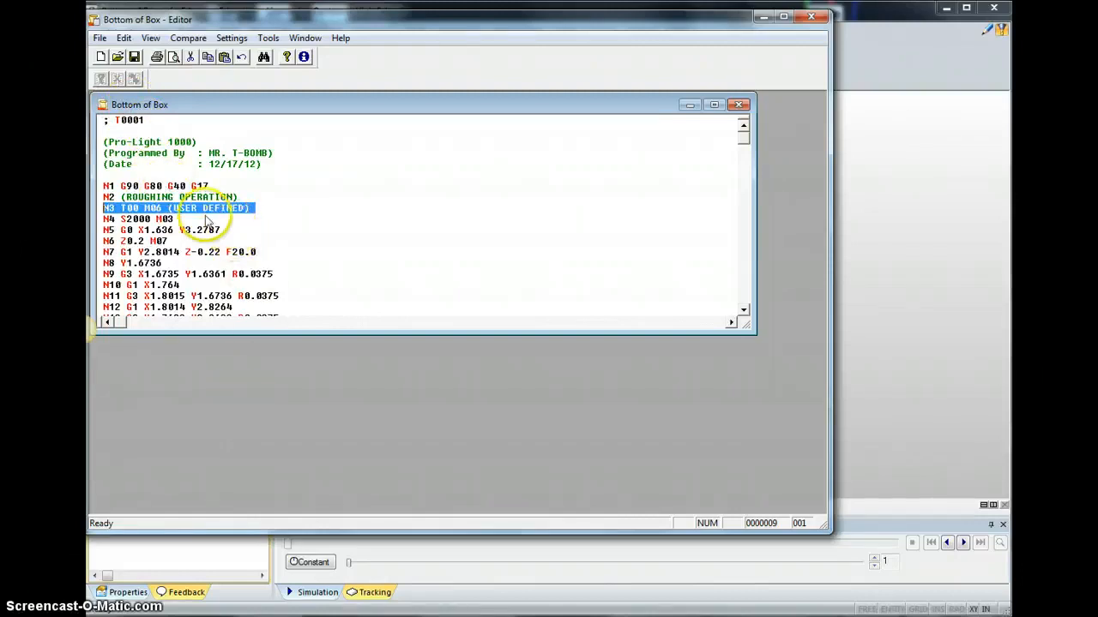
pyautogui.moveTo(202, 187); pyautogui.dragTo(208, 188)
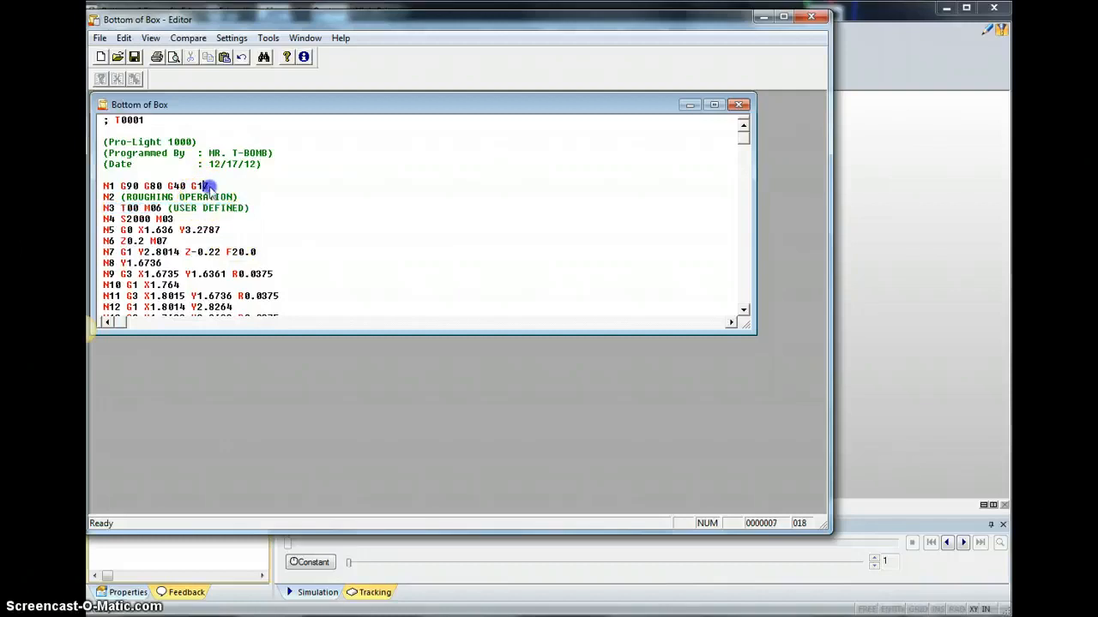